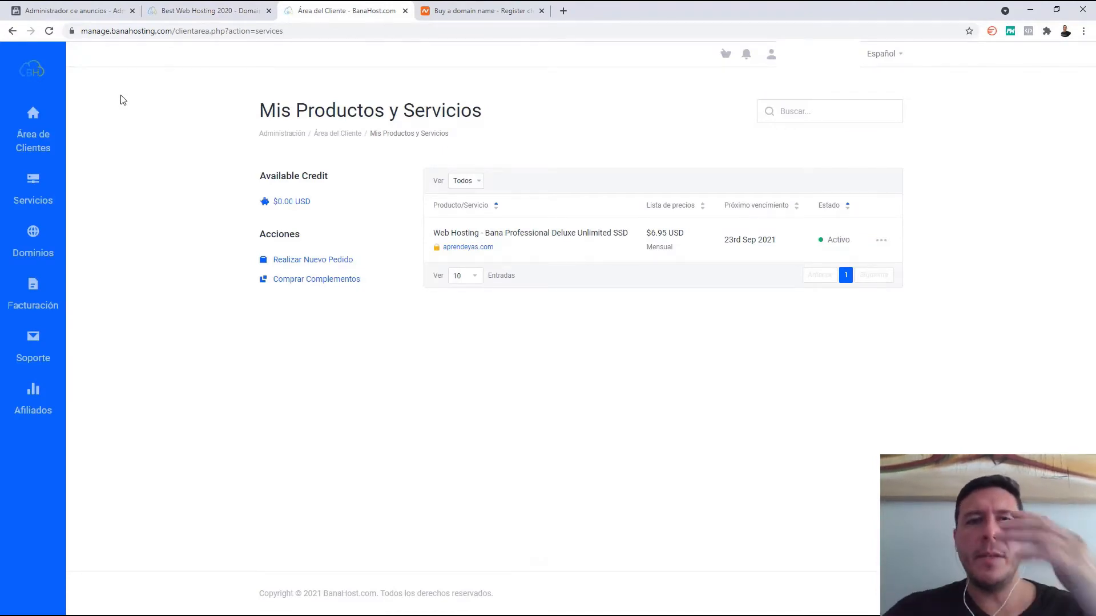
Open the Comprar Servicios plans page in a new tab and switch to it.
mouse_move(31, 208)
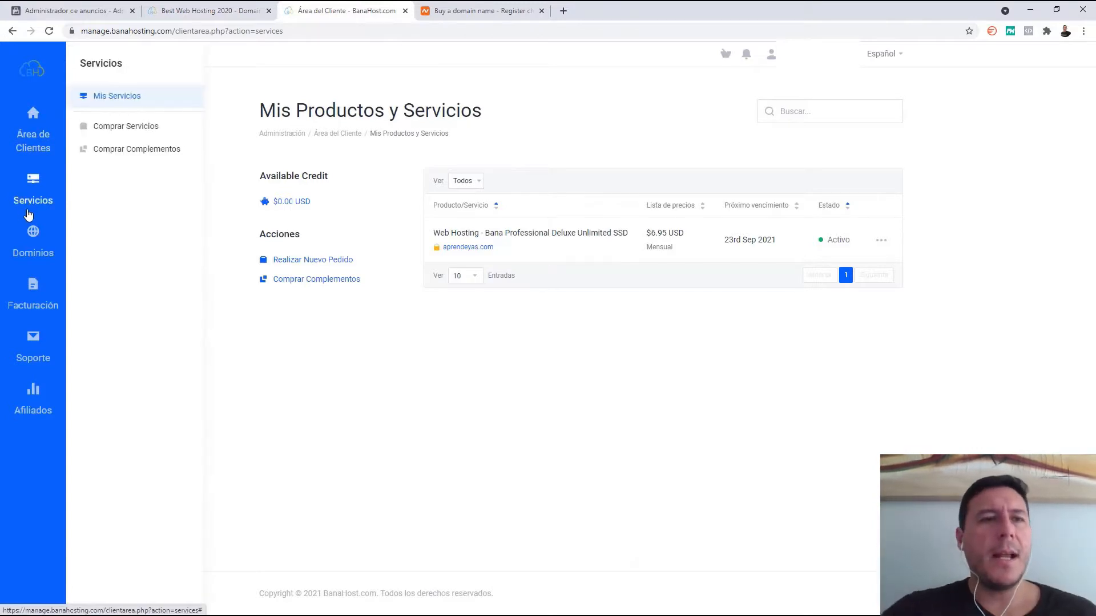
right_click(142, 126)
click(174, 135)
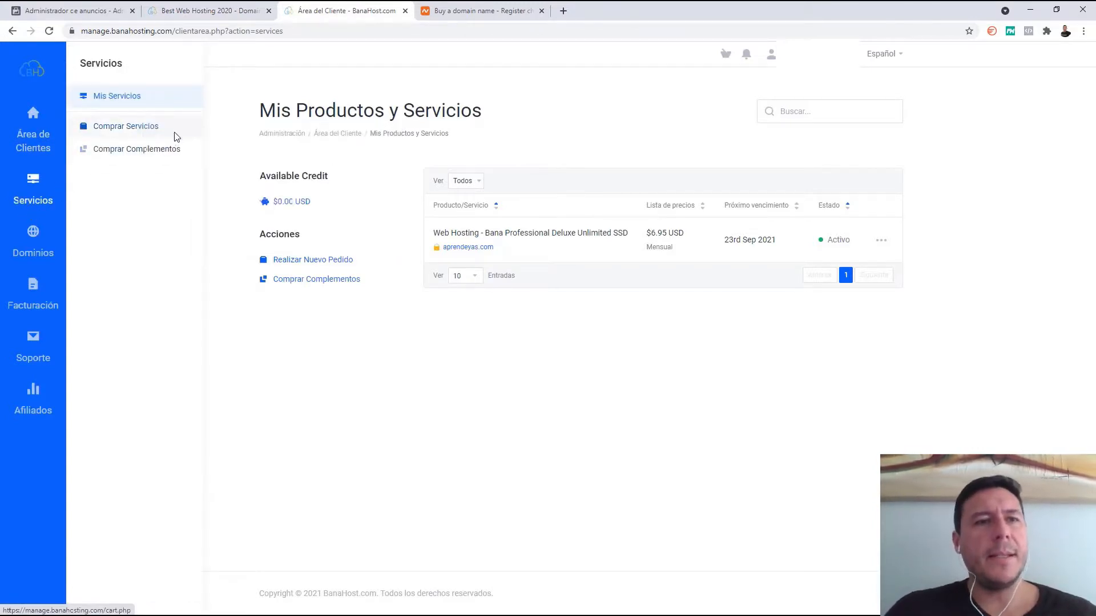
click(434, 10)
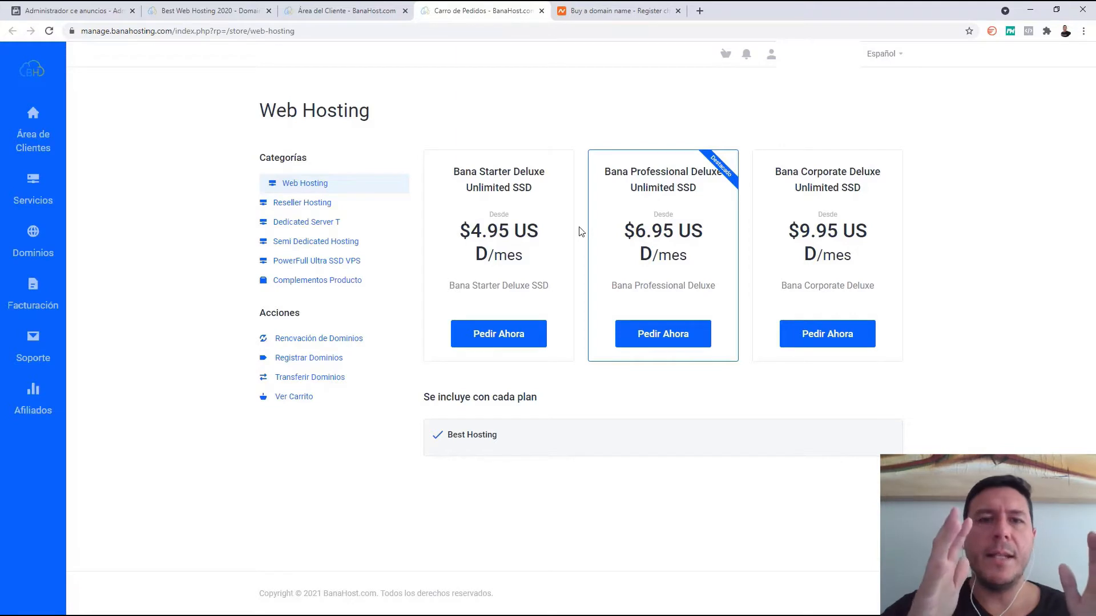
Review the Web Hosting plans, including the Professional plan's 6.95 price, then return to Mis Productos y Servicios.
double_click(637, 227)
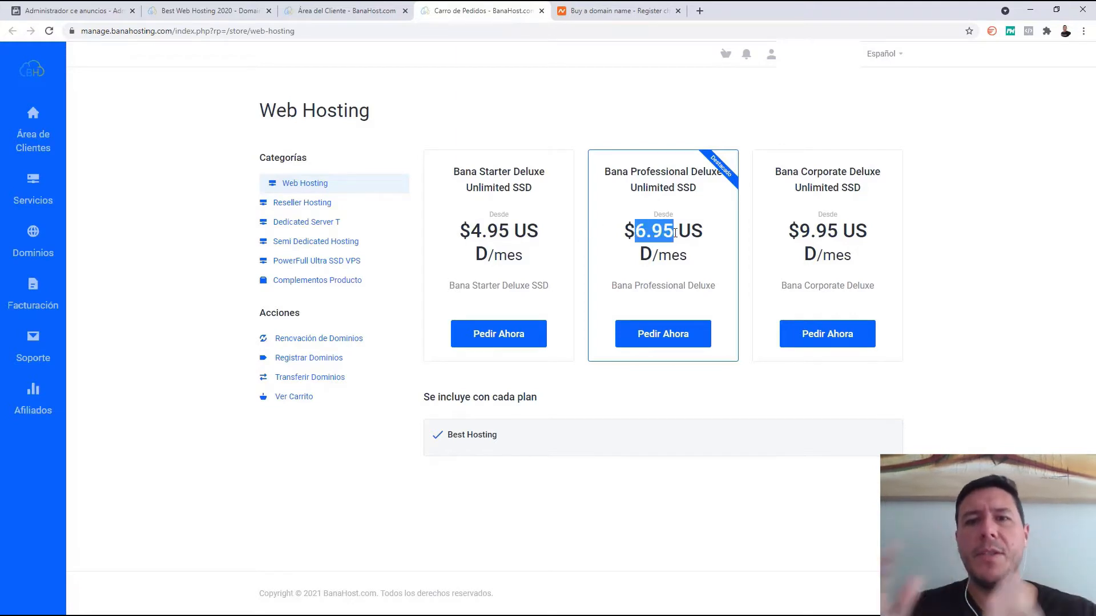
click(744, 240)
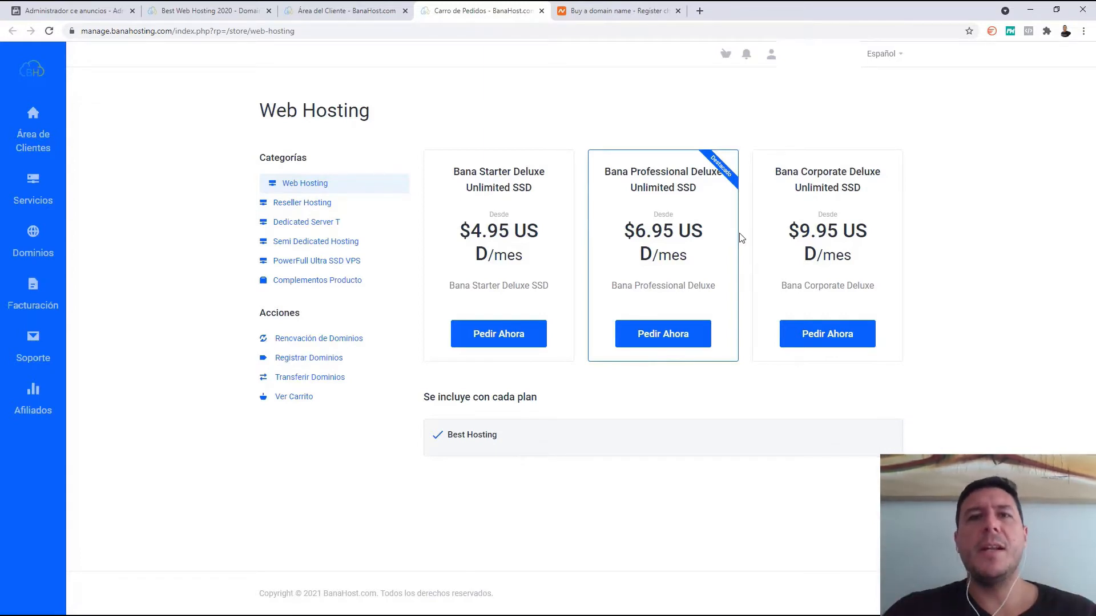
click(347, 10)
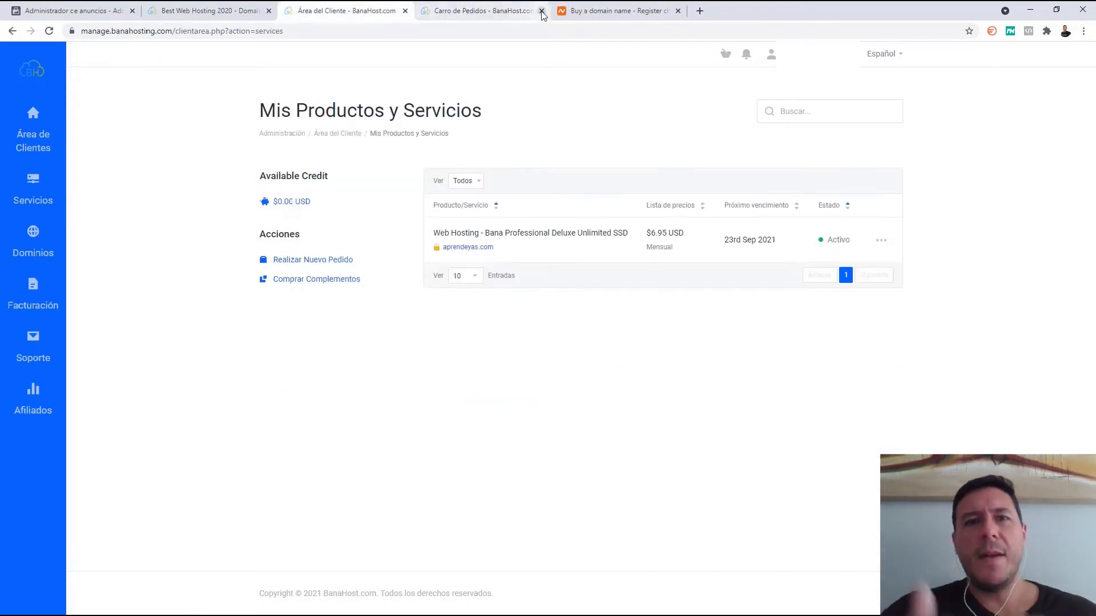
Close the Carro de Pedidos tab and open the hosting account's cPanel via Ingresar a cPanel.
click(540, 11)
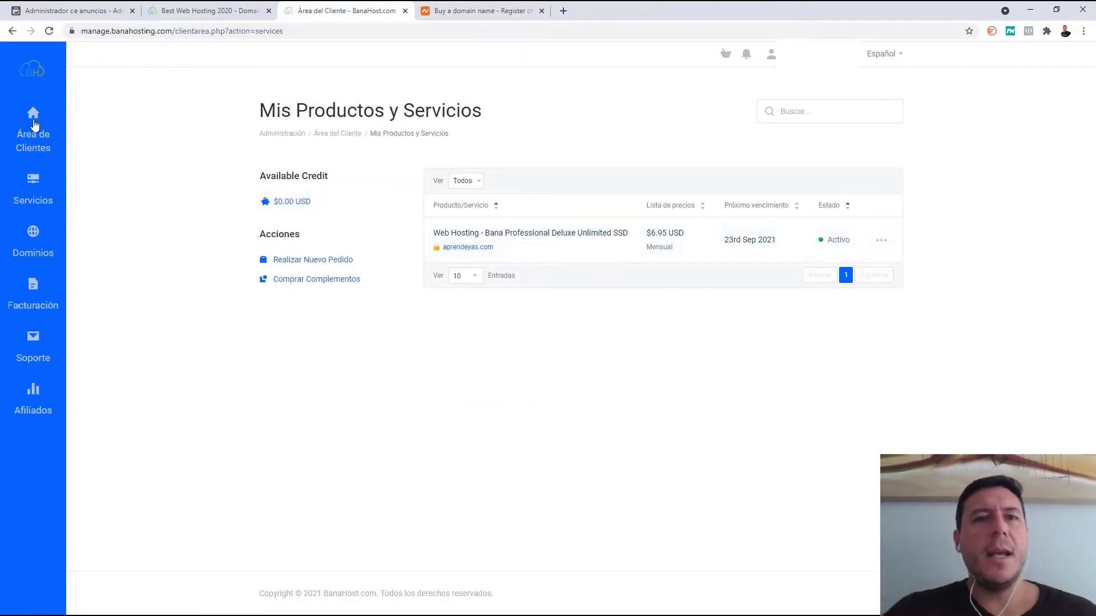
mouse_move(13, 203)
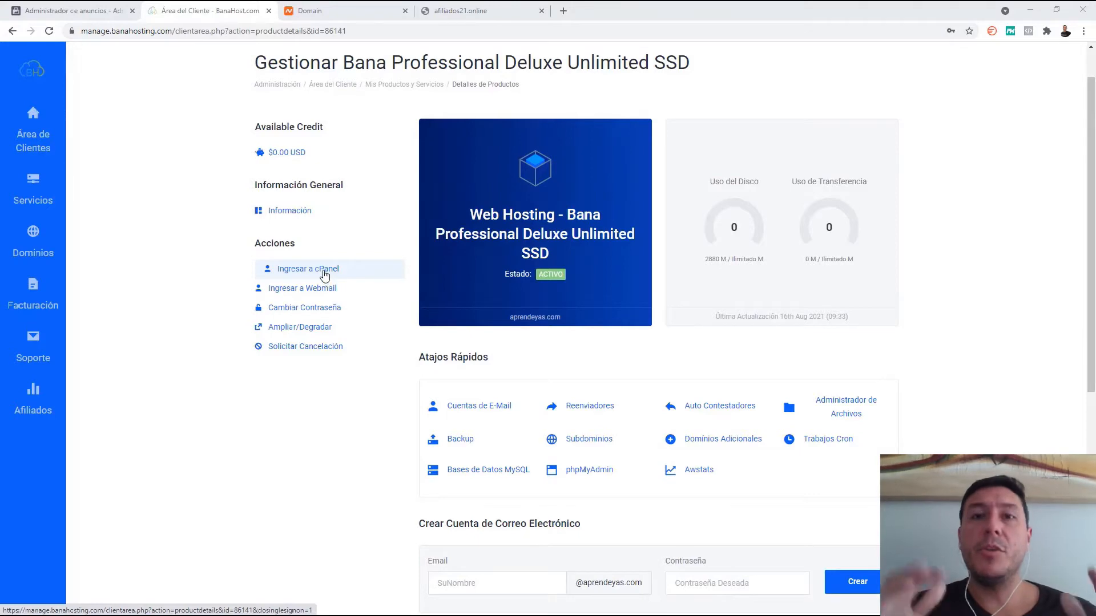
click(324, 272)
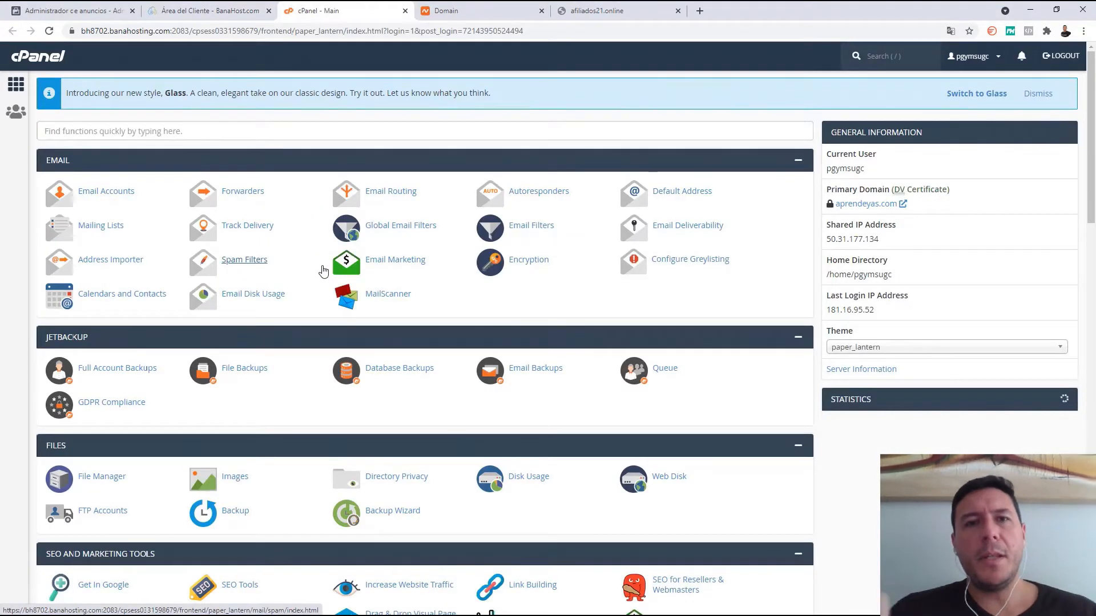
Add afiliados21.online as an addon domain with subdomain afiliados21 and document root /afiliados21.online.
scroll(323, 270, down, 2)
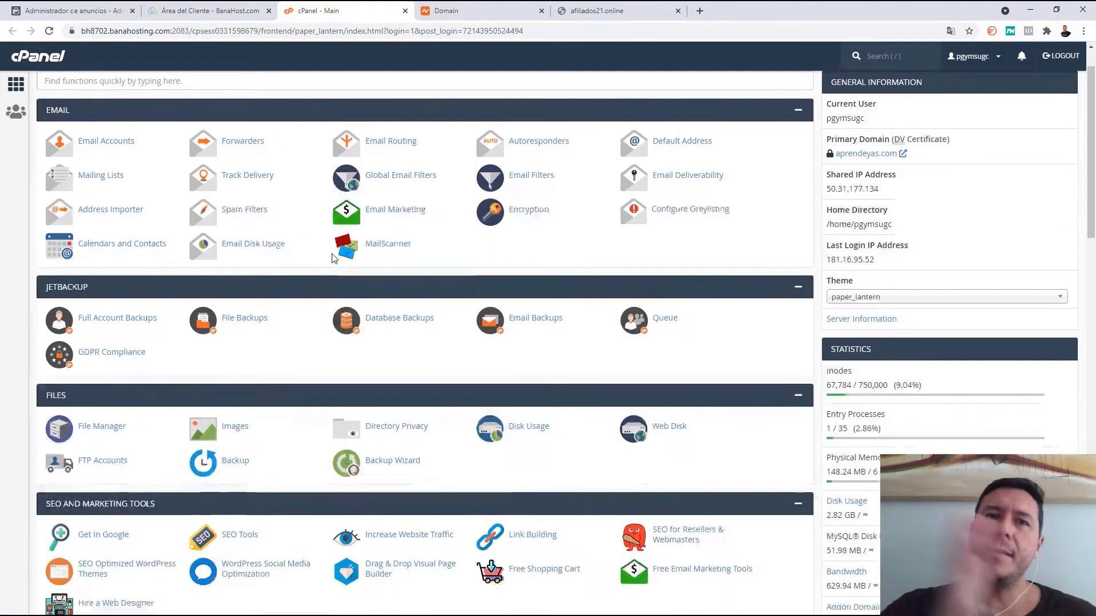
scroll(334, 258, down, 6)
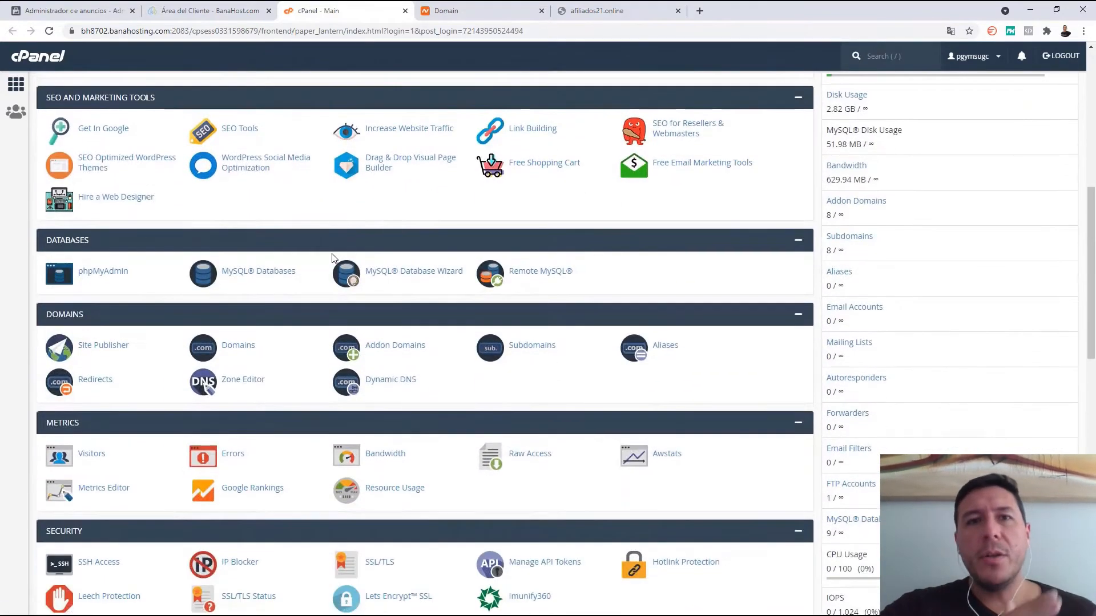
scroll(334, 258, down, 5)
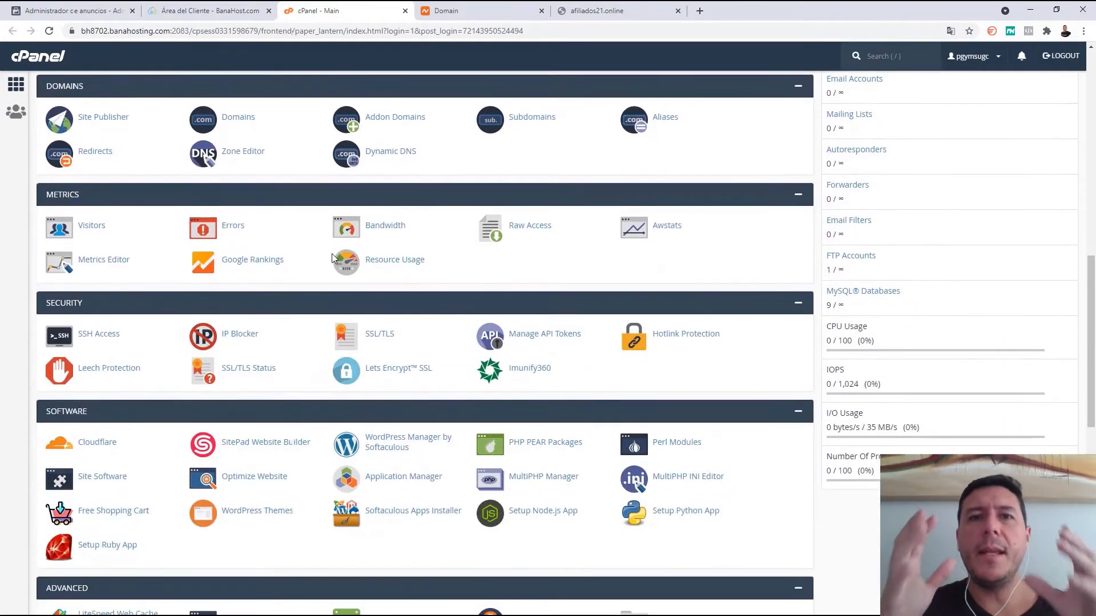
scroll(334, 258, down, 1)
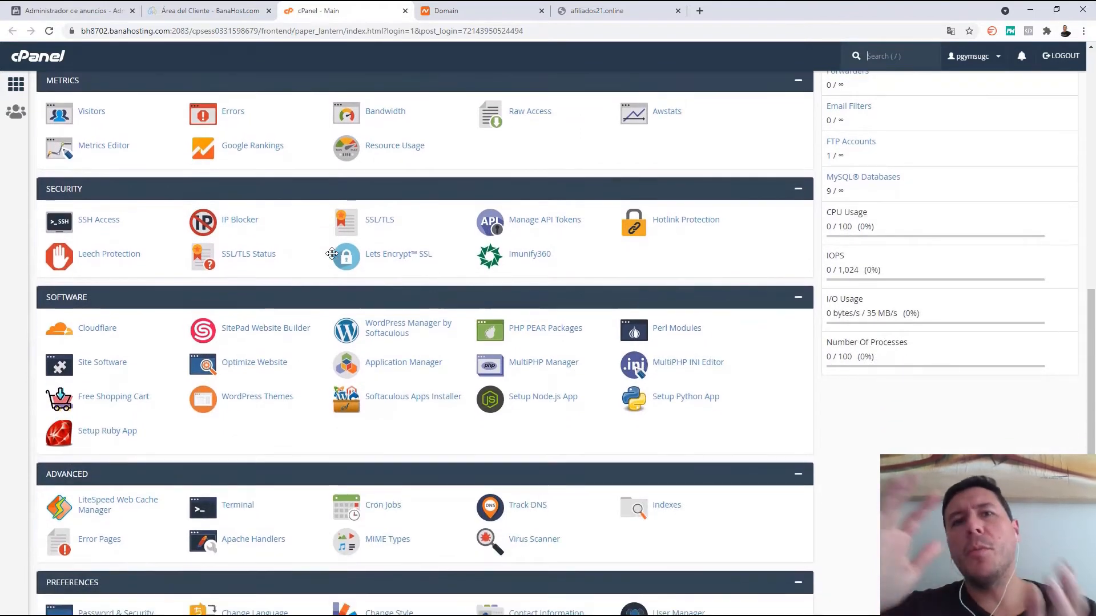
scroll(334, 258, up, 2)
scroll(334, 257, up, 2)
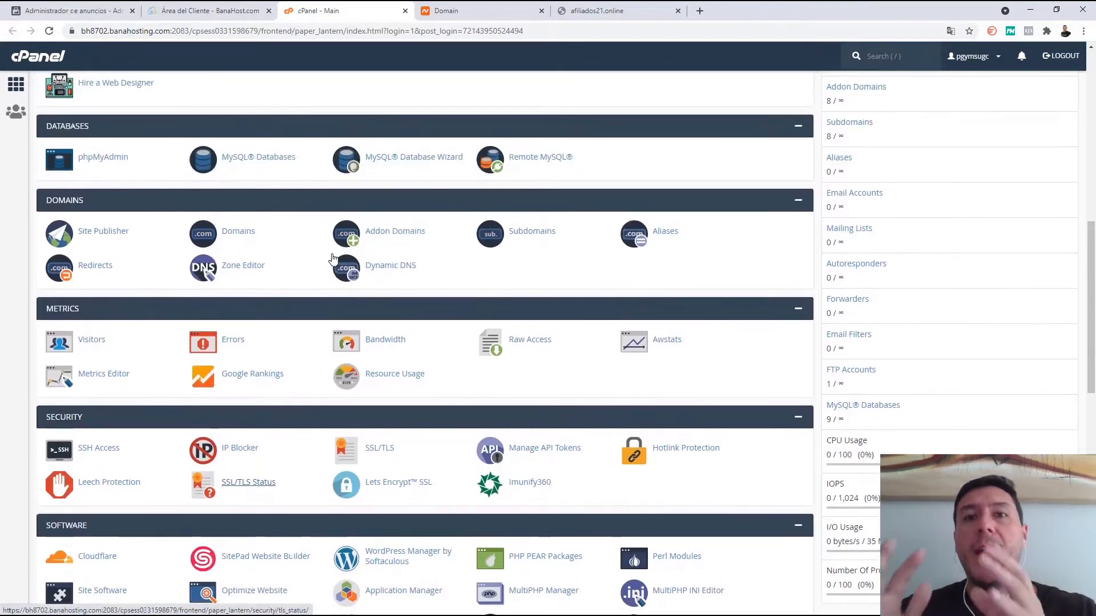
click(392, 233)
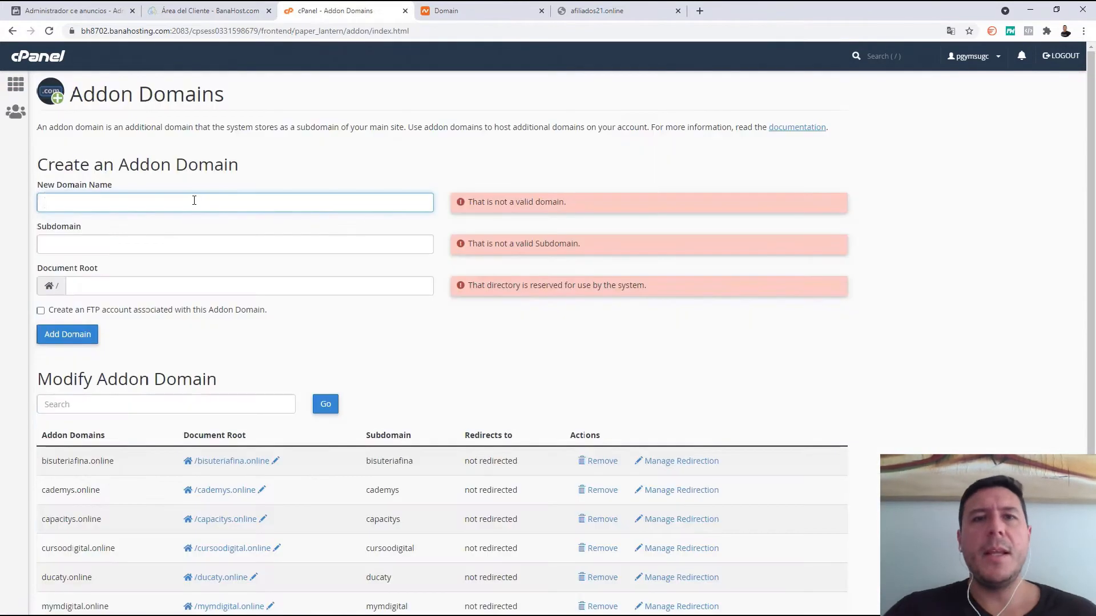
text(afiliados21.online)
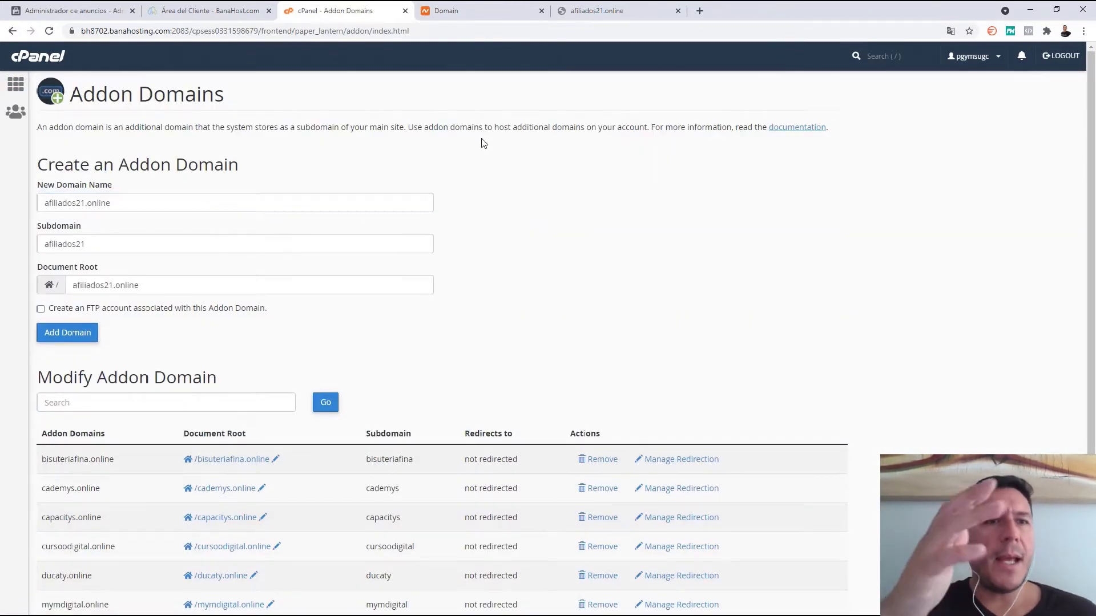
click(60, 339)
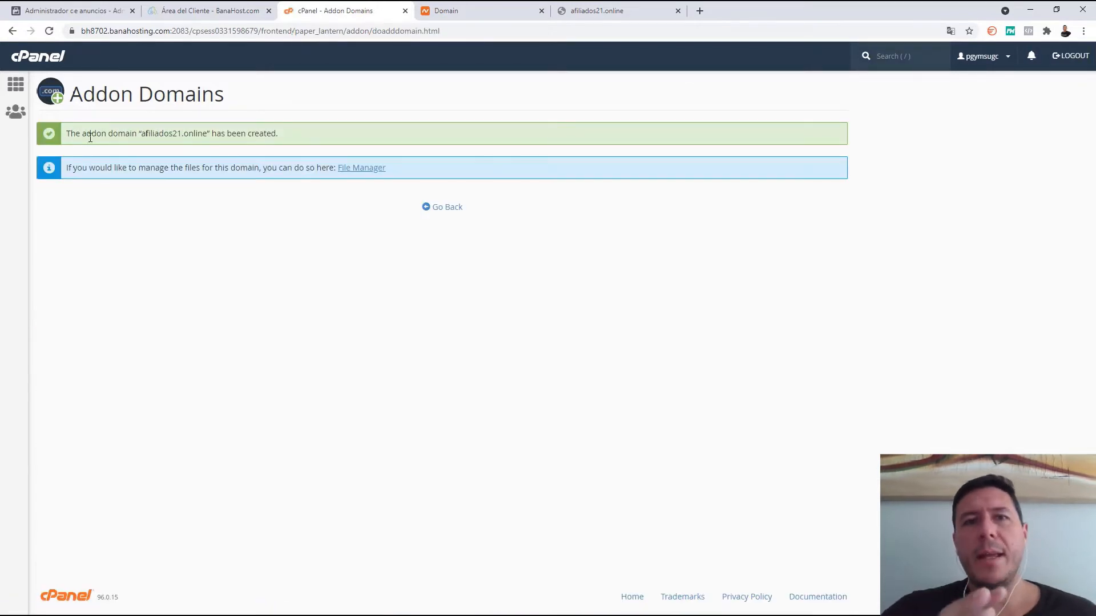
click(451, 211)
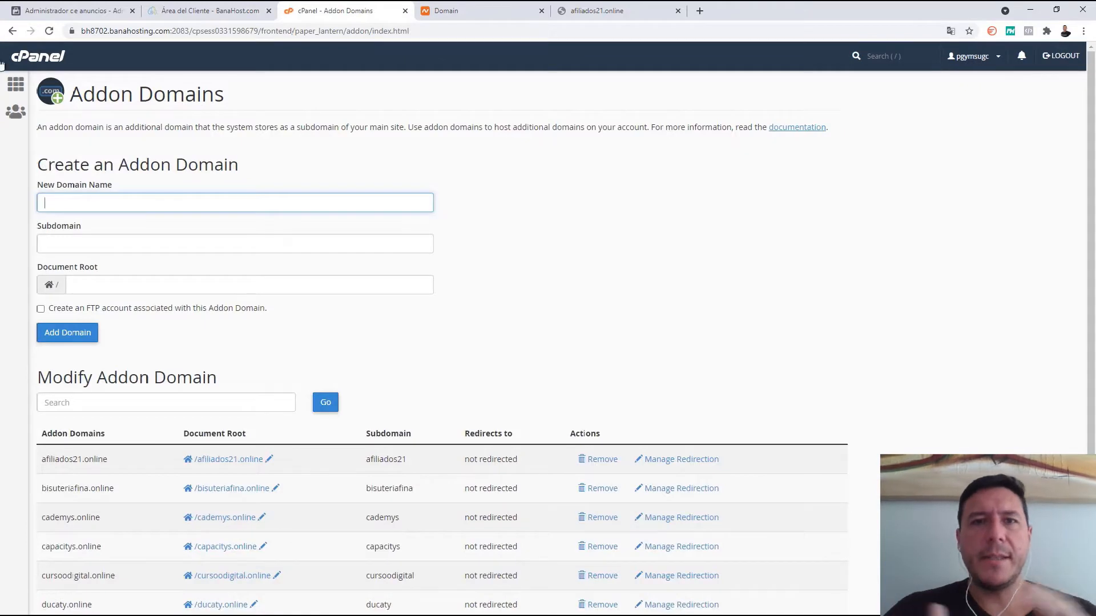
Return to the cPanel home and launch Softaculous Apps Installer from the Software section.
click(16, 83)
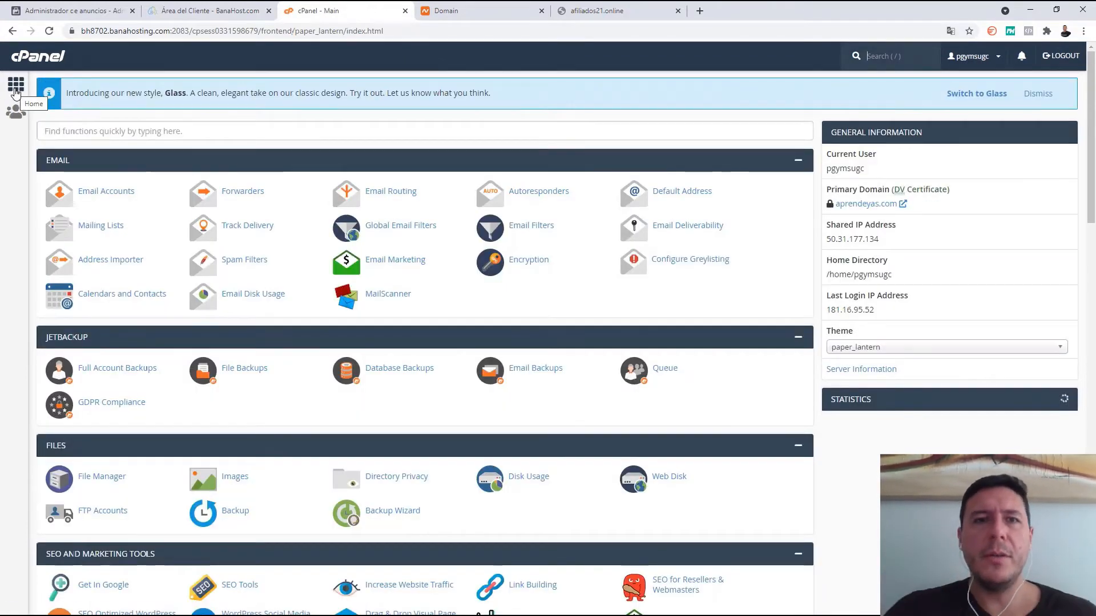
scroll(103, 239, down, 4)
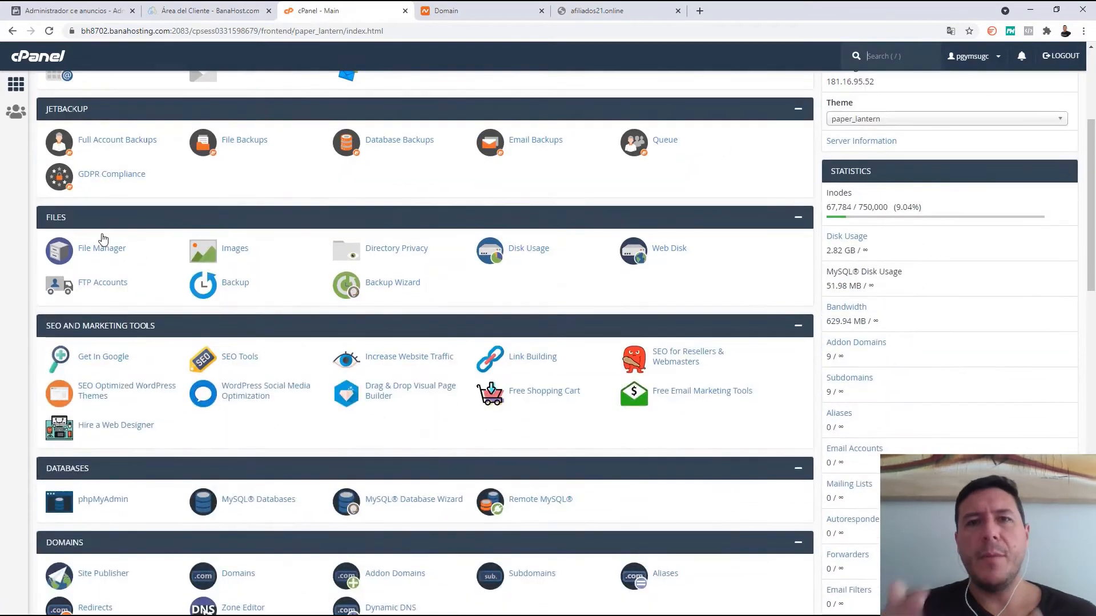
scroll(251, 317, down, 2)
scroll(253, 318, down, 8)
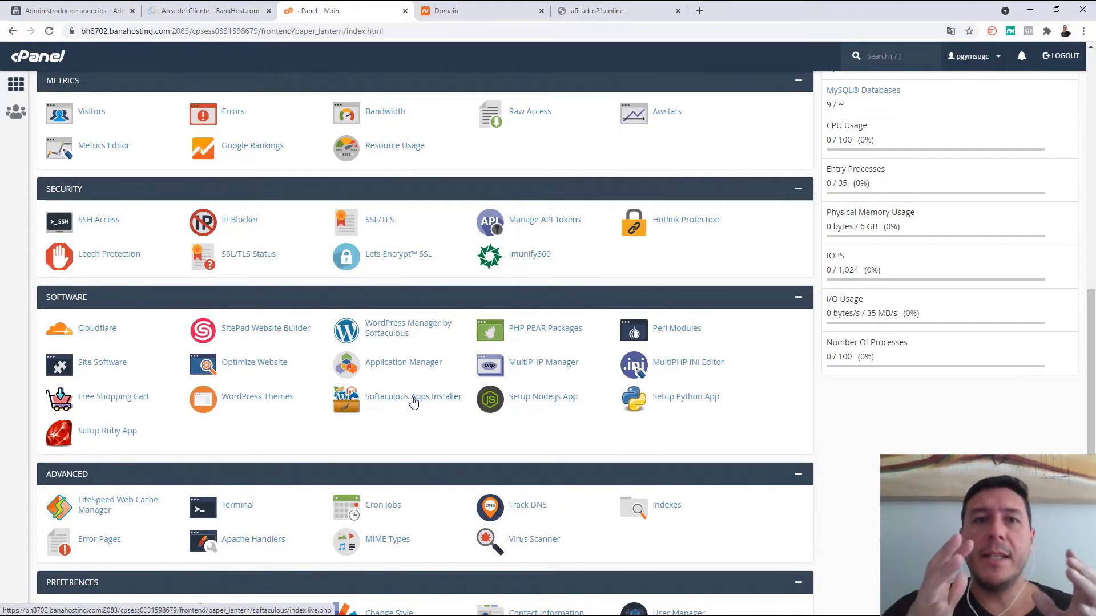
click(413, 401)
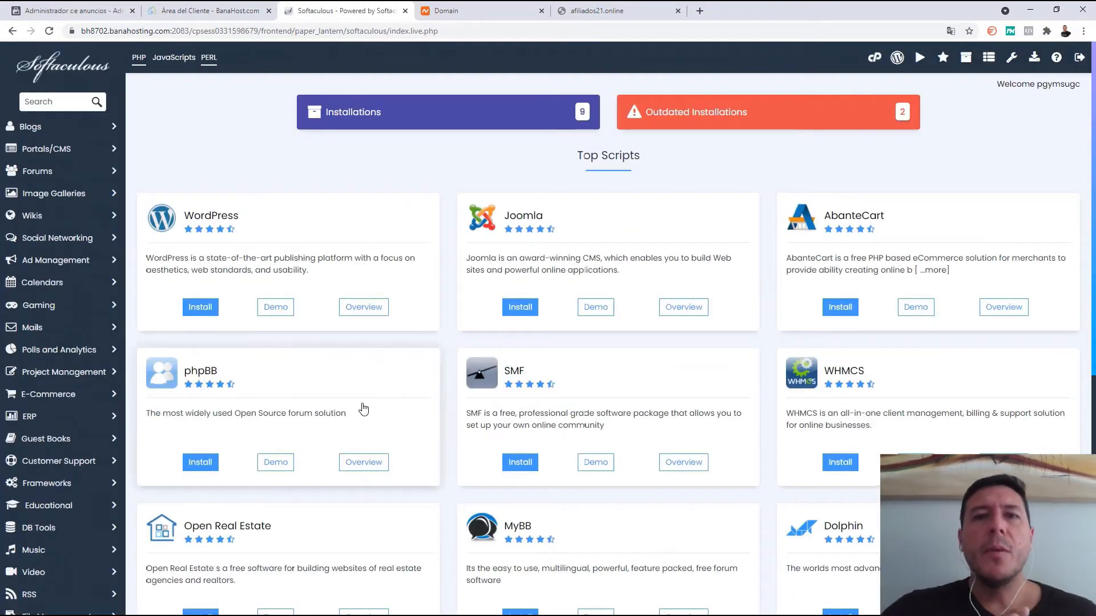
Start a new WordPress install from its Top Scripts card.
scroll(354, 408, down, 2)
scroll(883, 379, down, 4)
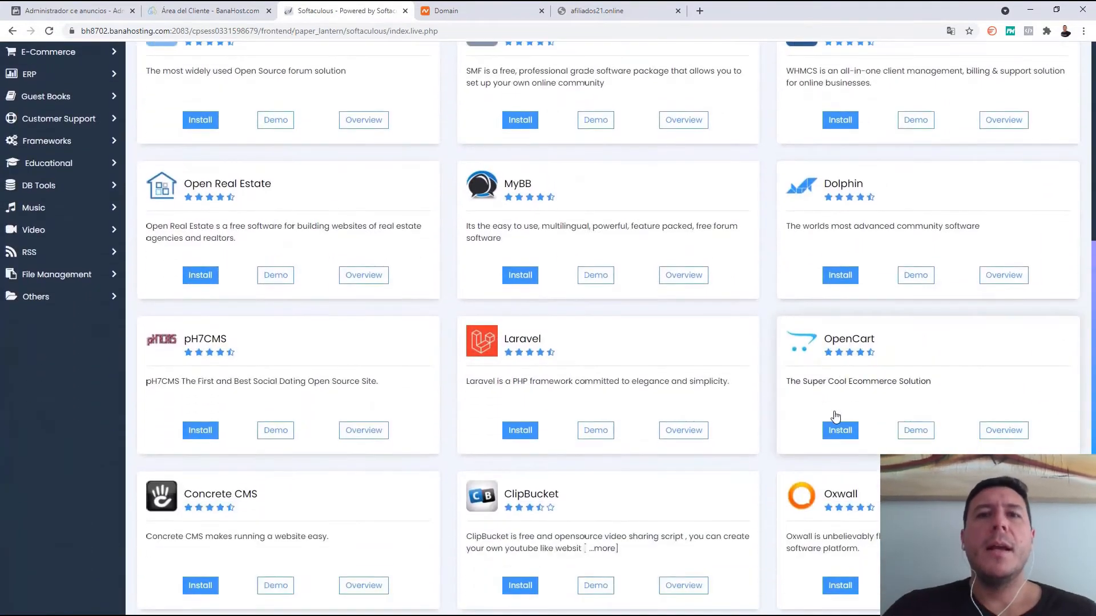
scroll(477, 399, up, 6)
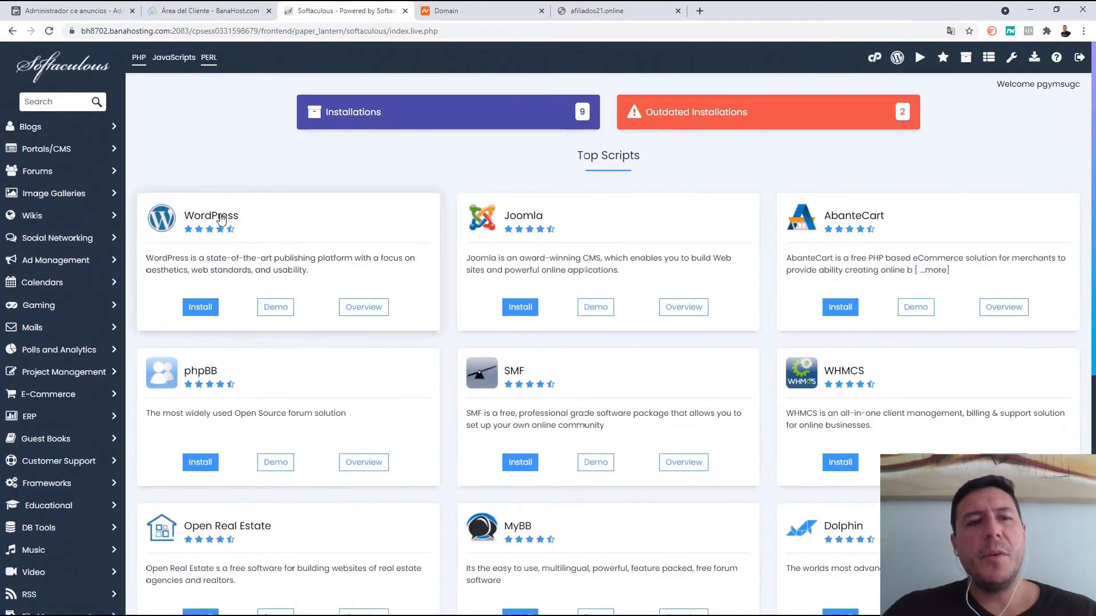
click(200, 308)
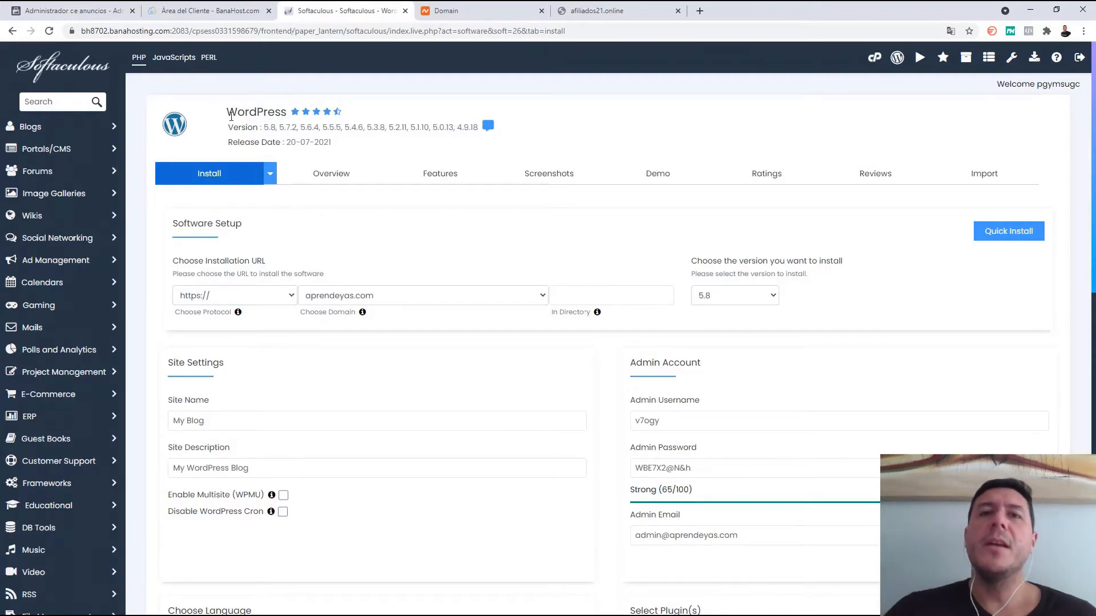
click(323, 300)
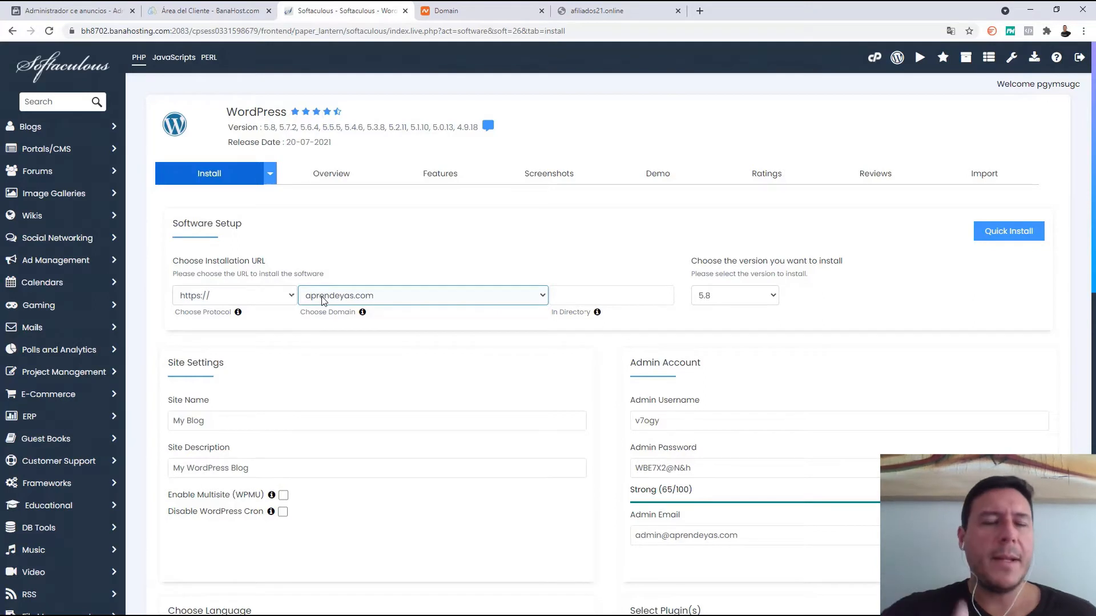
click(323, 301)
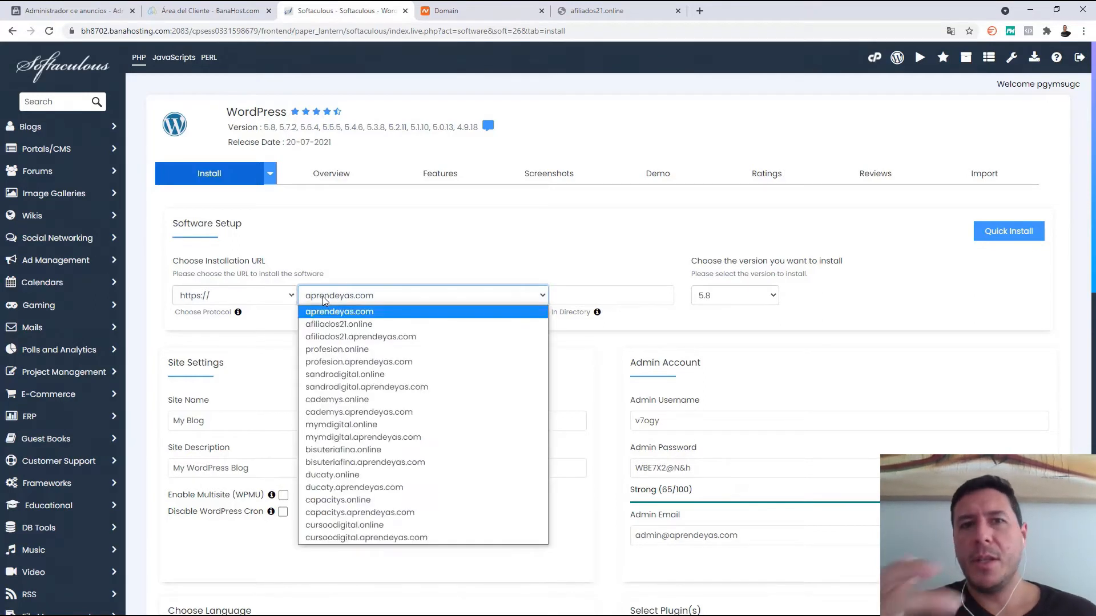
click(332, 325)
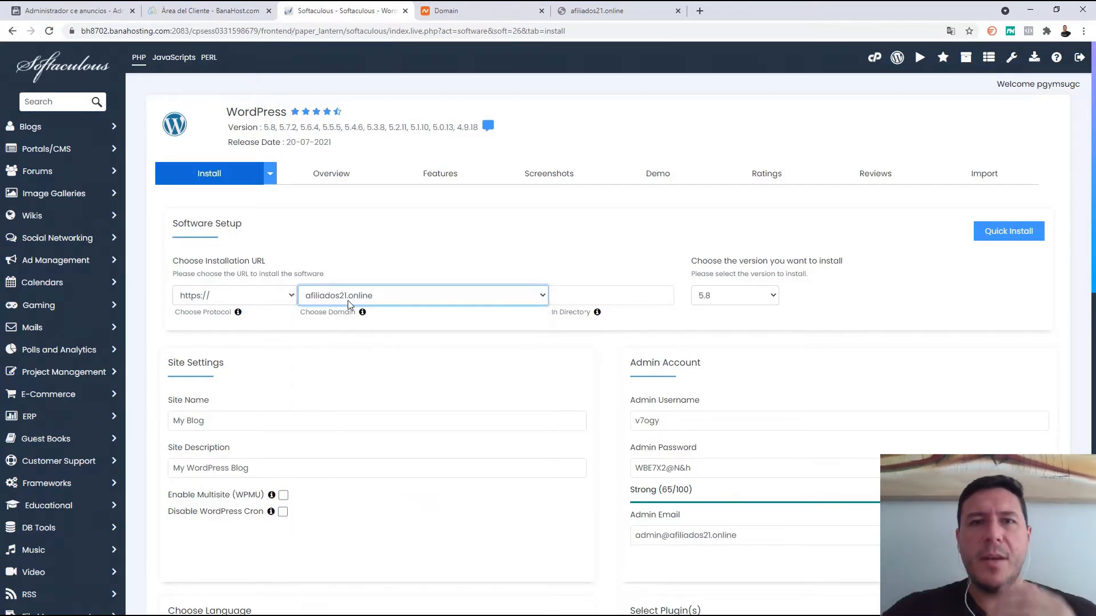
click(438, 325)
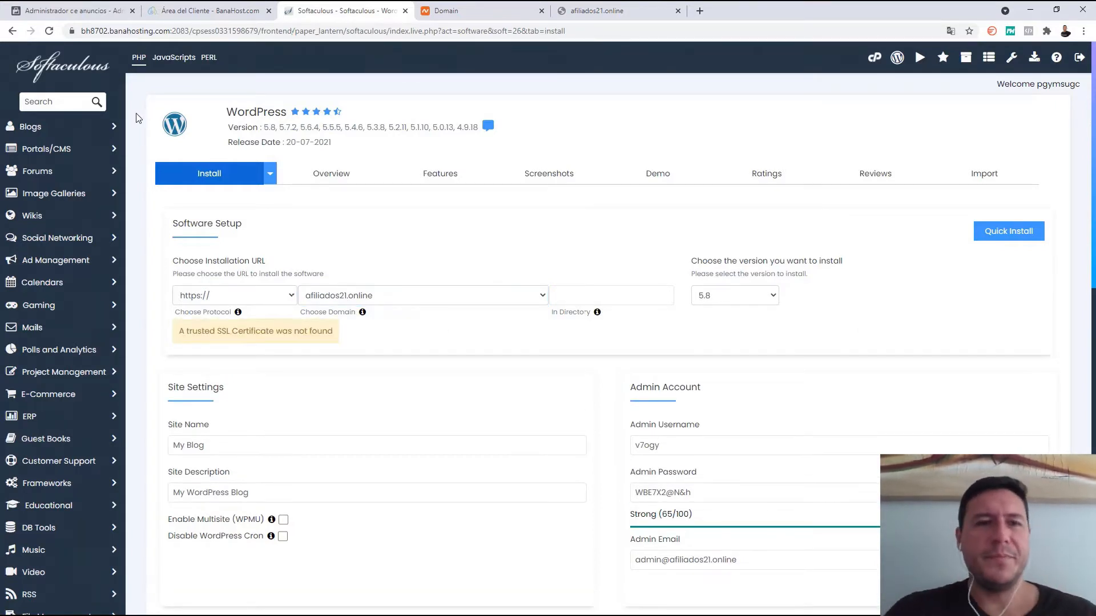
scroll(136, 113, down, 1)
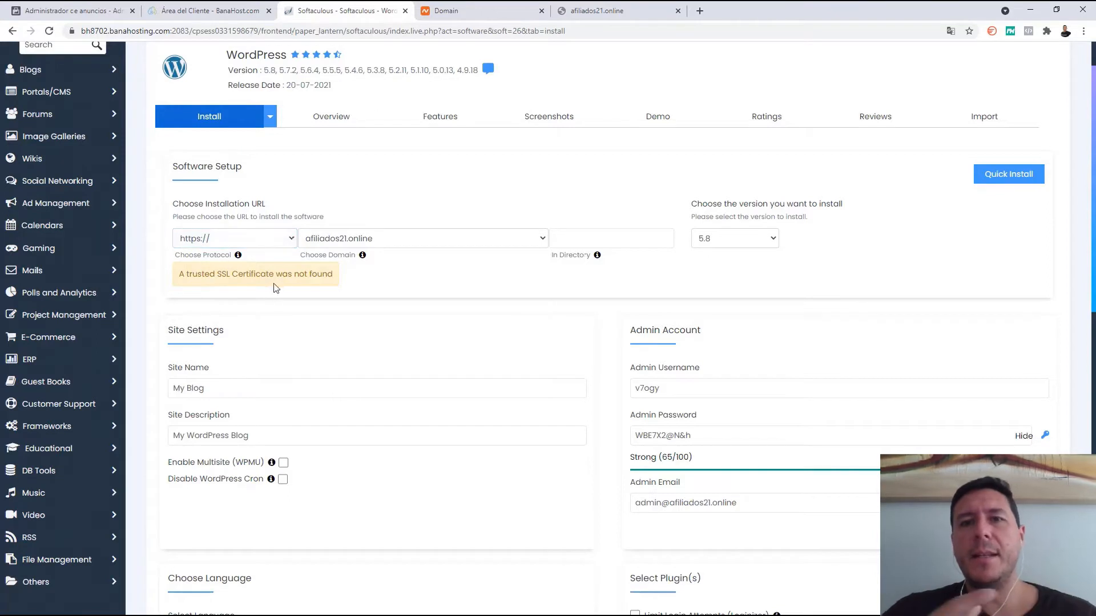
scroll(275, 287, down, 2)
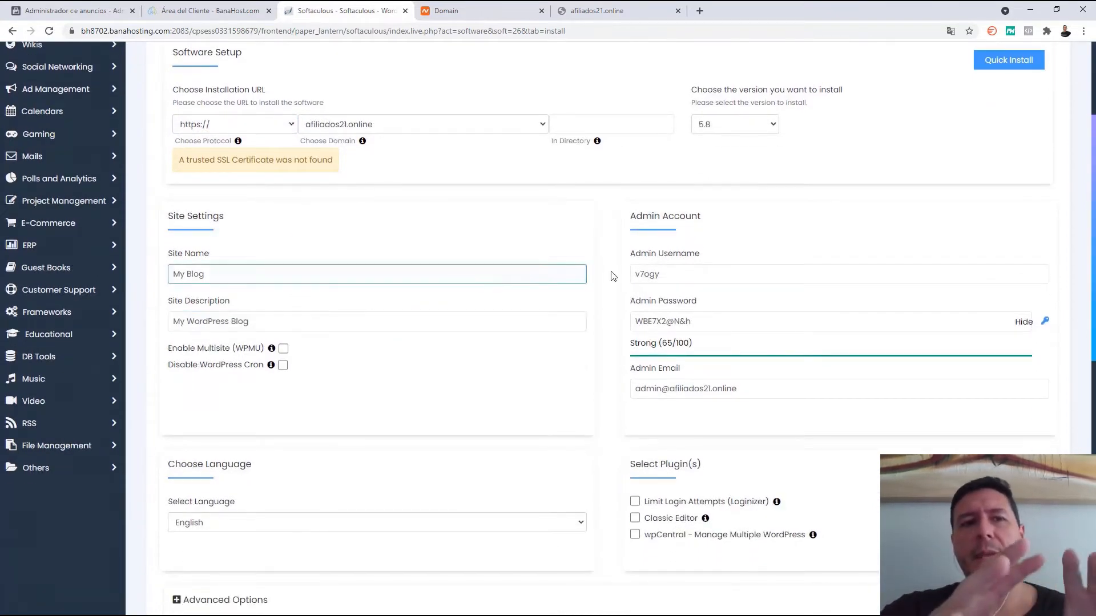
Enter a new admin username and password, then clear both fields to redo them.
scroll(655, 273, up, 1)
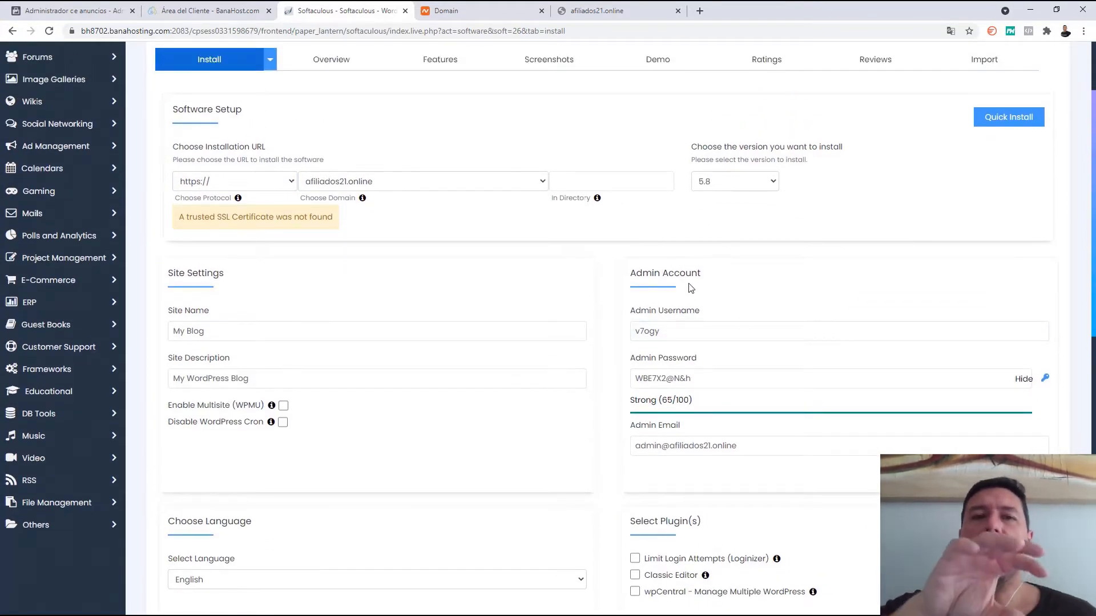
click(678, 332)
drag(678, 332, 626, 333)
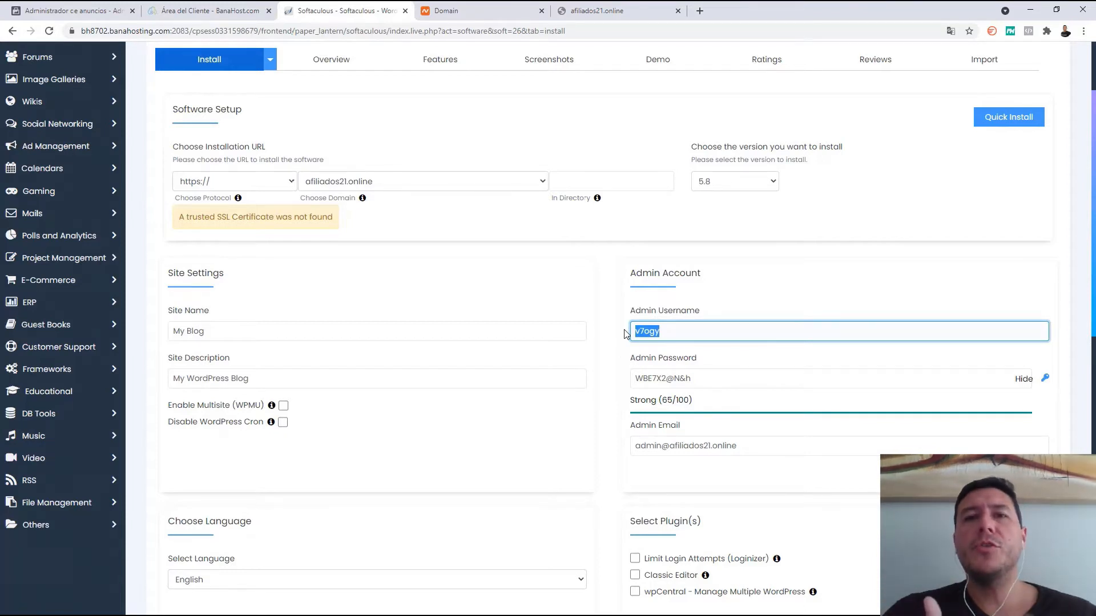
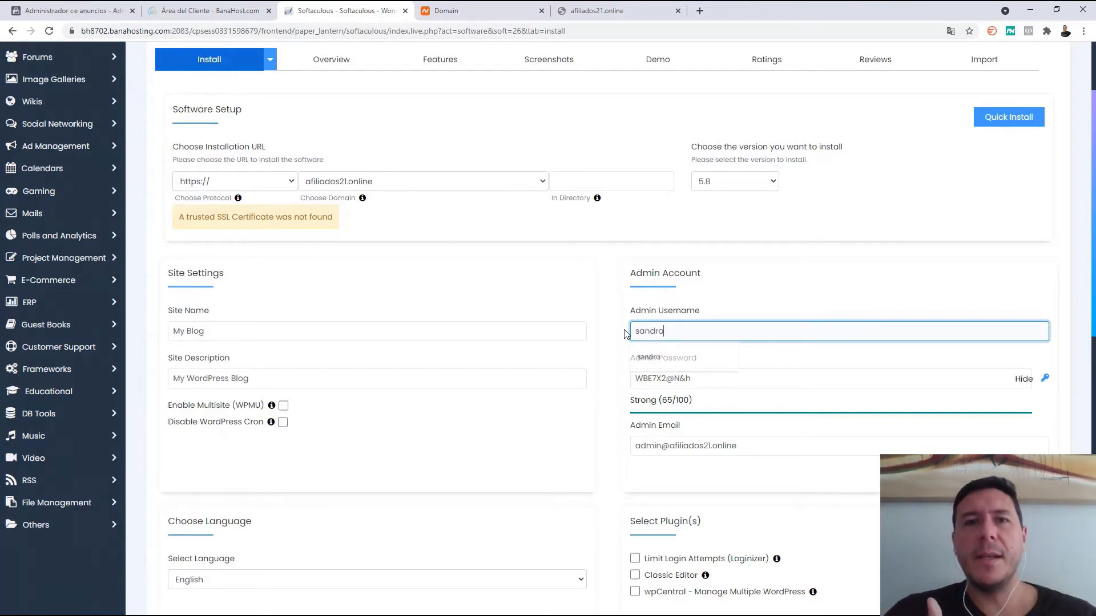
key(Tab)
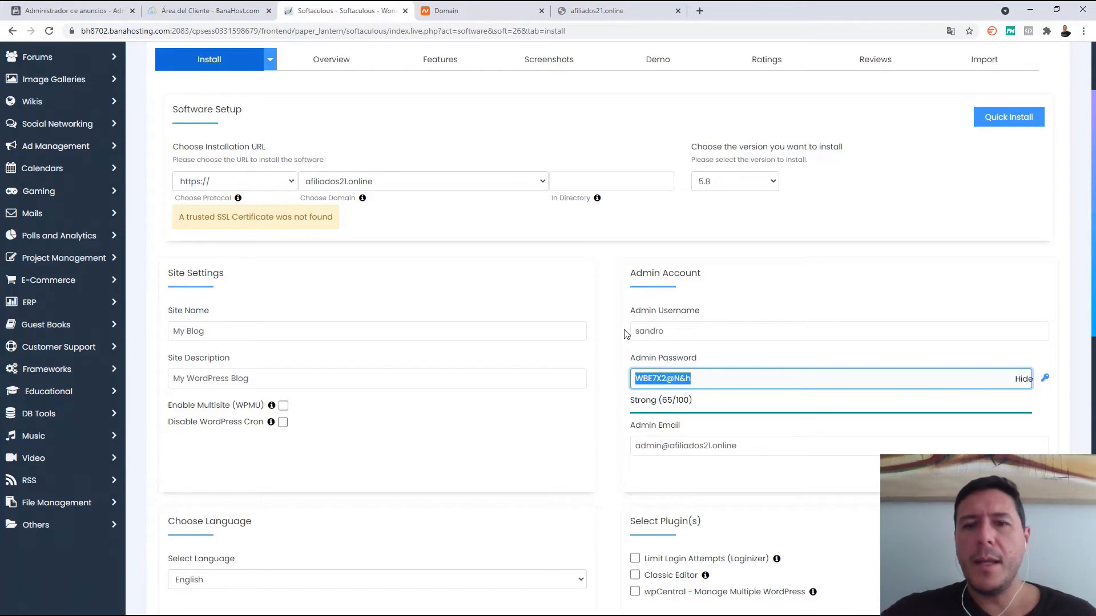
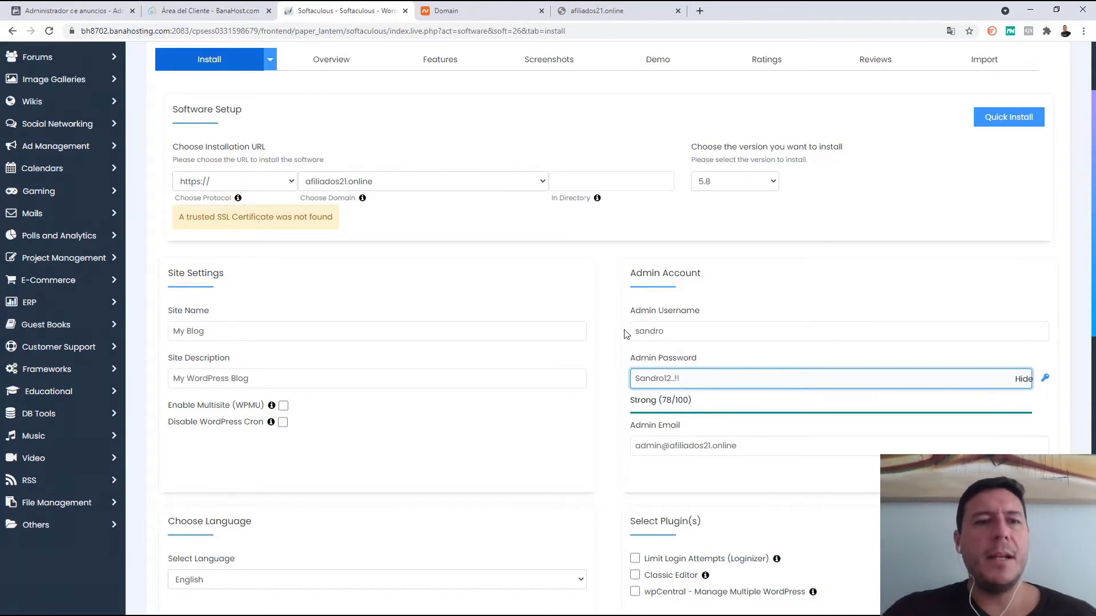
triple_click(694, 384)
key(BackSpace)
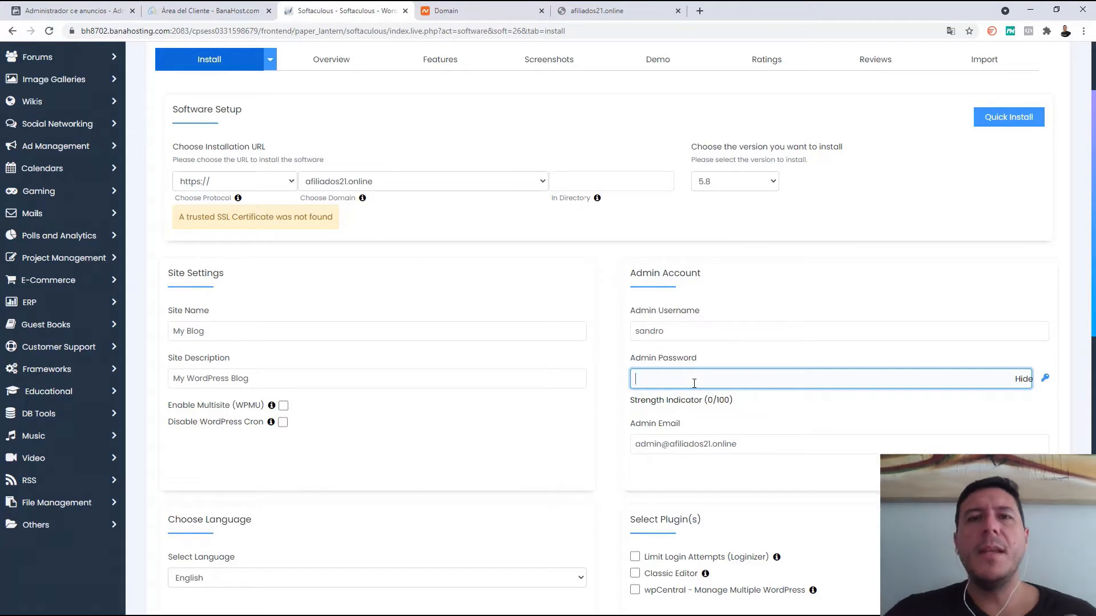
double_click(687, 330)
key(BackSpace)
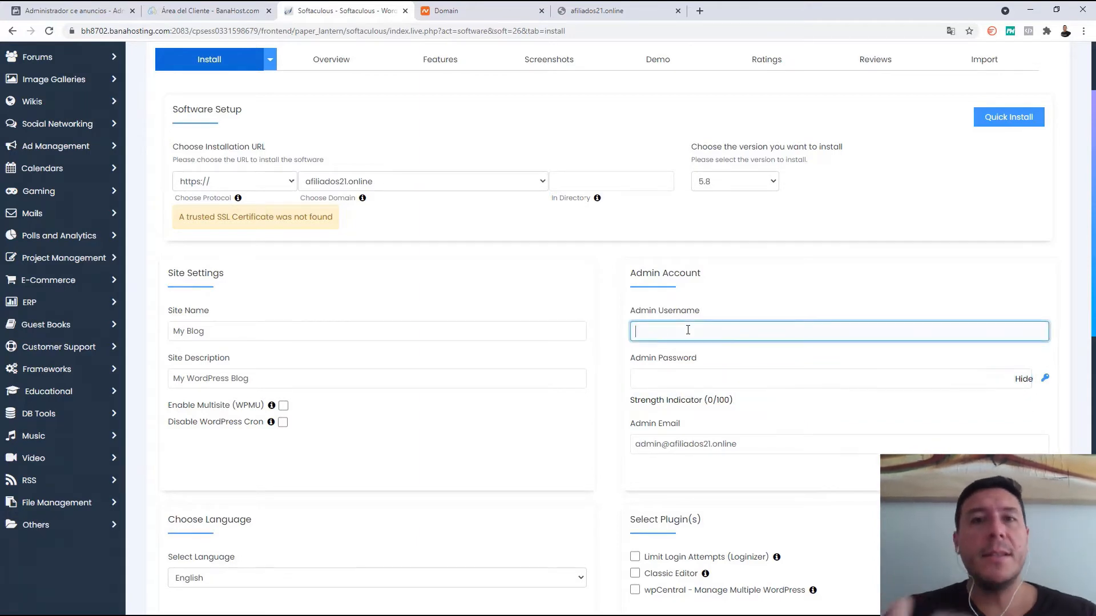
Re-enter the new admin username and a strong, masked admin password.
click(649, 324)
click(615, 329)
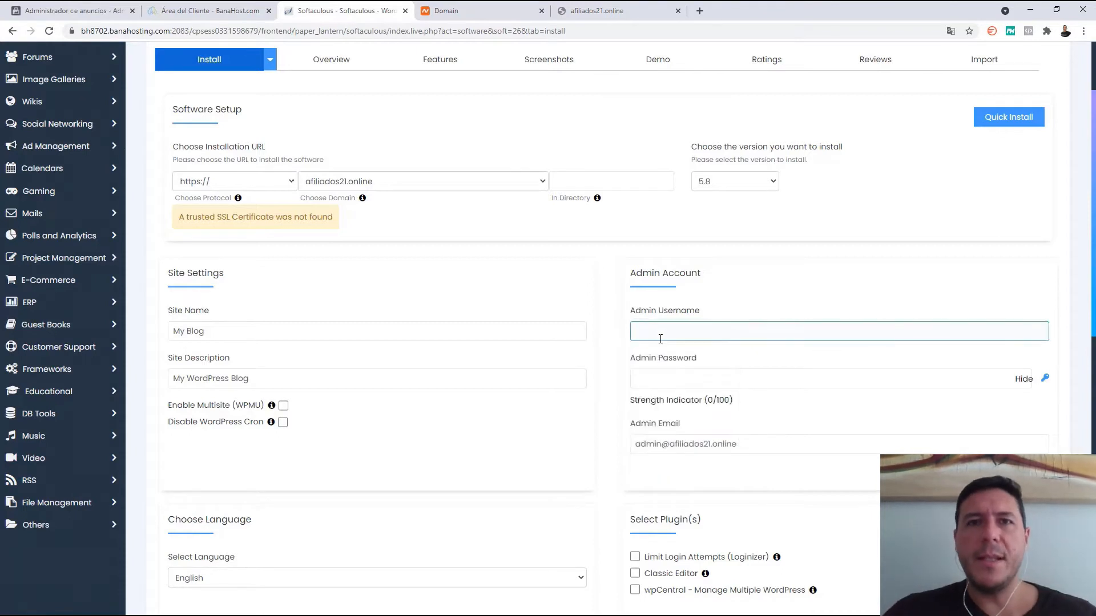
click(680, 336)
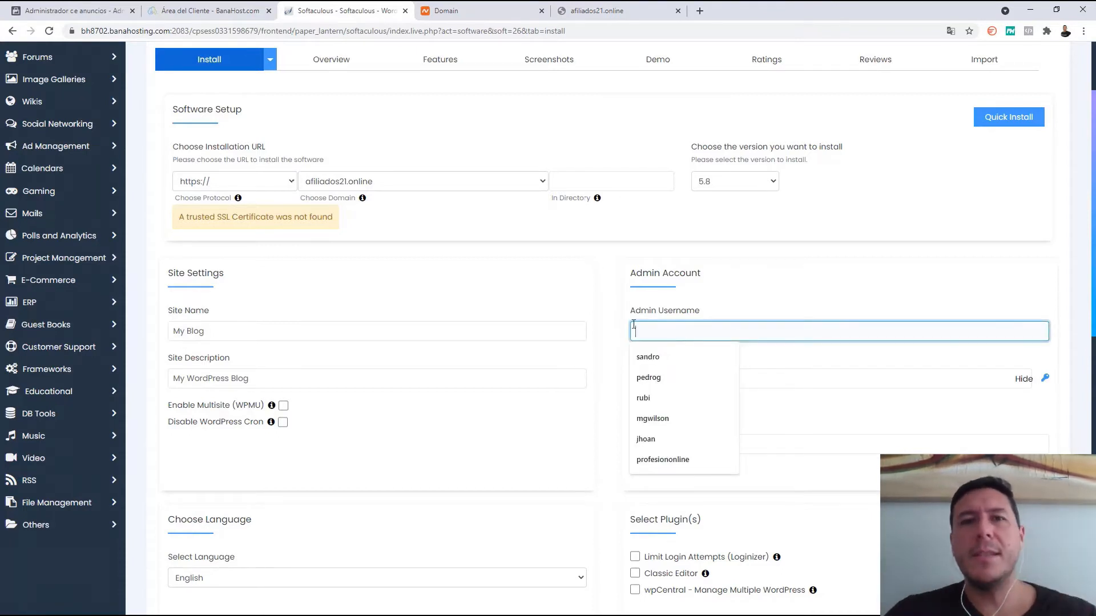
click(611, 324)
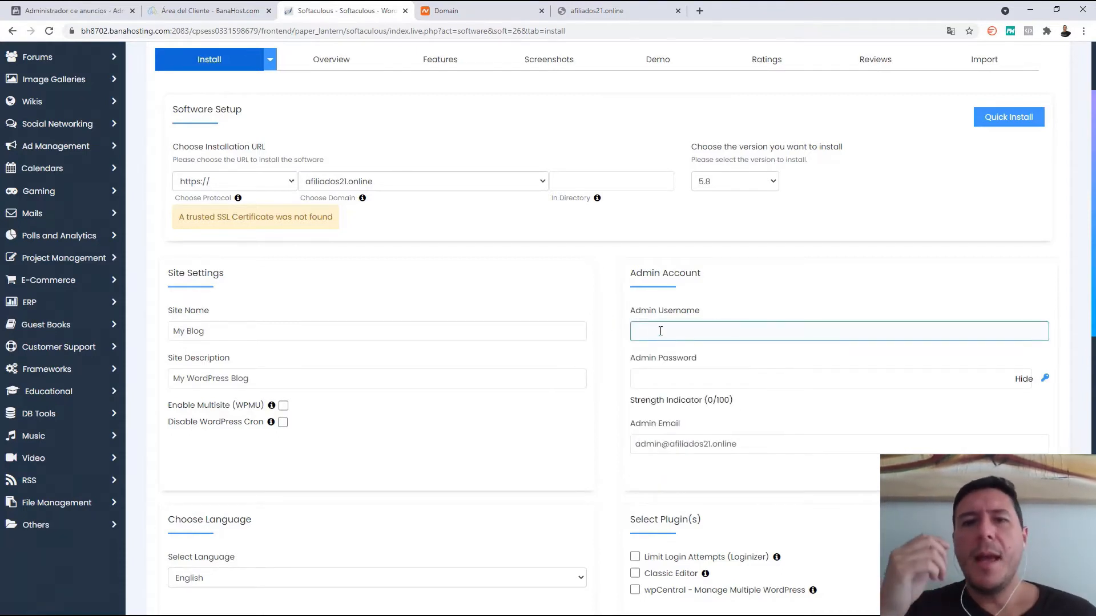
drag(628, 273, 701, 274)
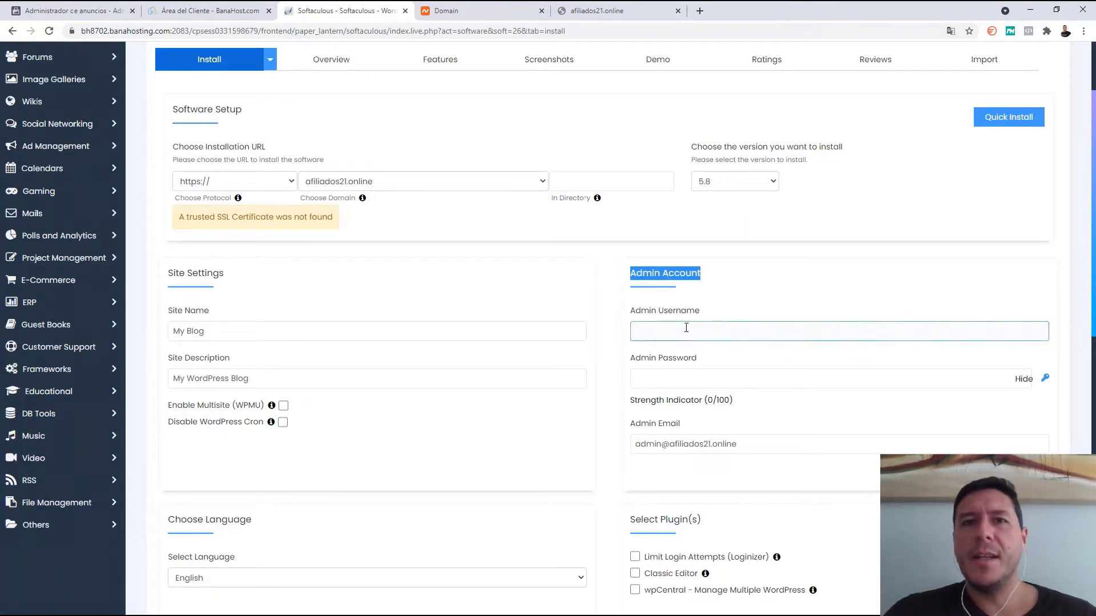
click(684, 331)
text(sandro)
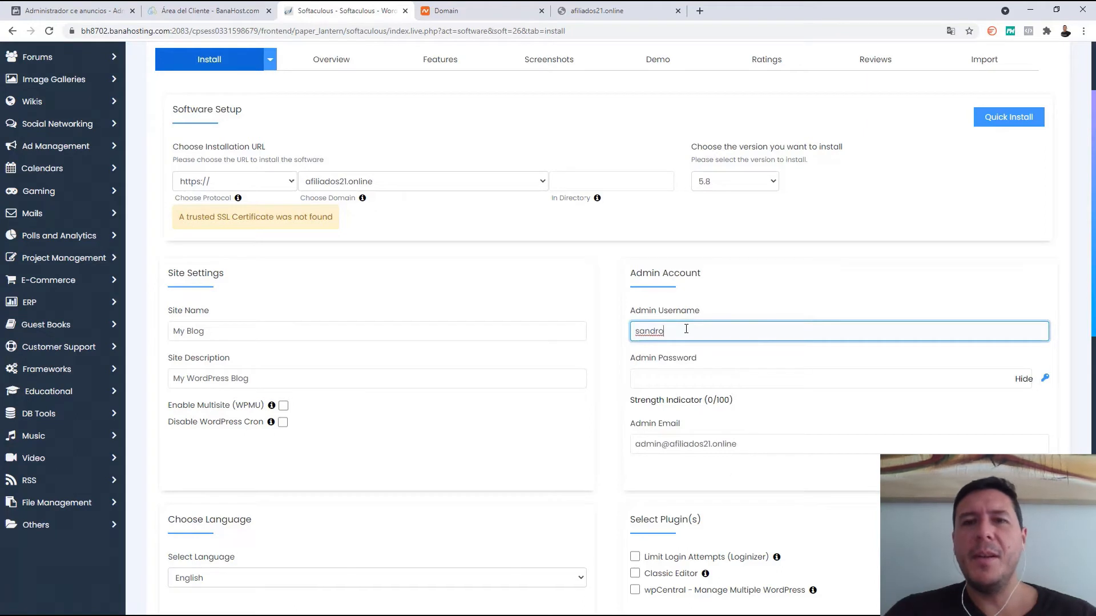
key(Tab)
click(1023, 379)
click(741, 379)
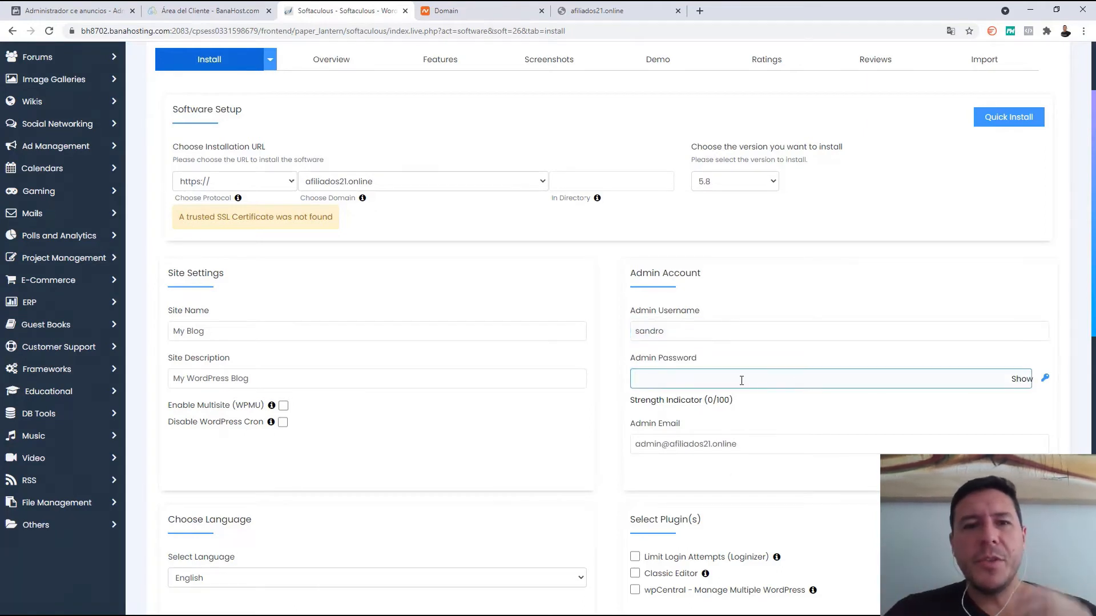
text(••••••••••••)
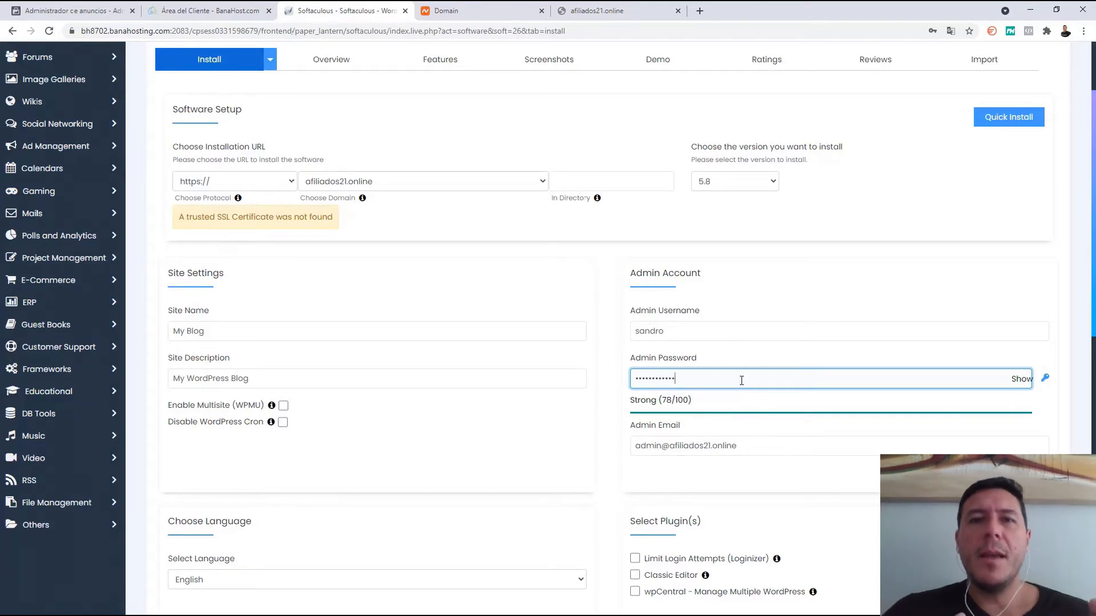
click(609, 421)
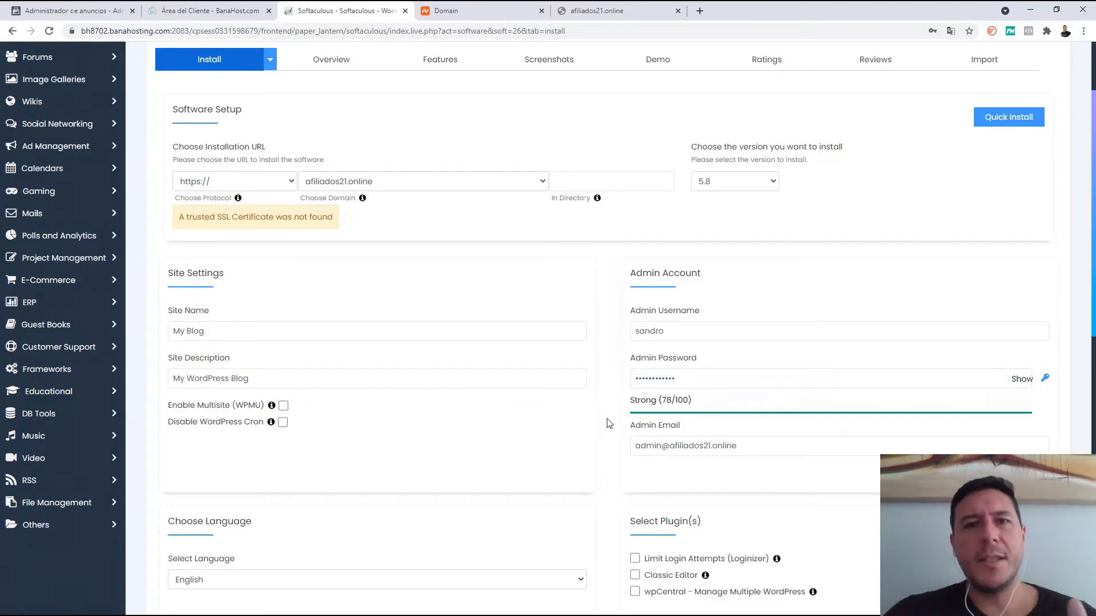
Set the site language to Spanish.
scroll(609, 434, down, 3)
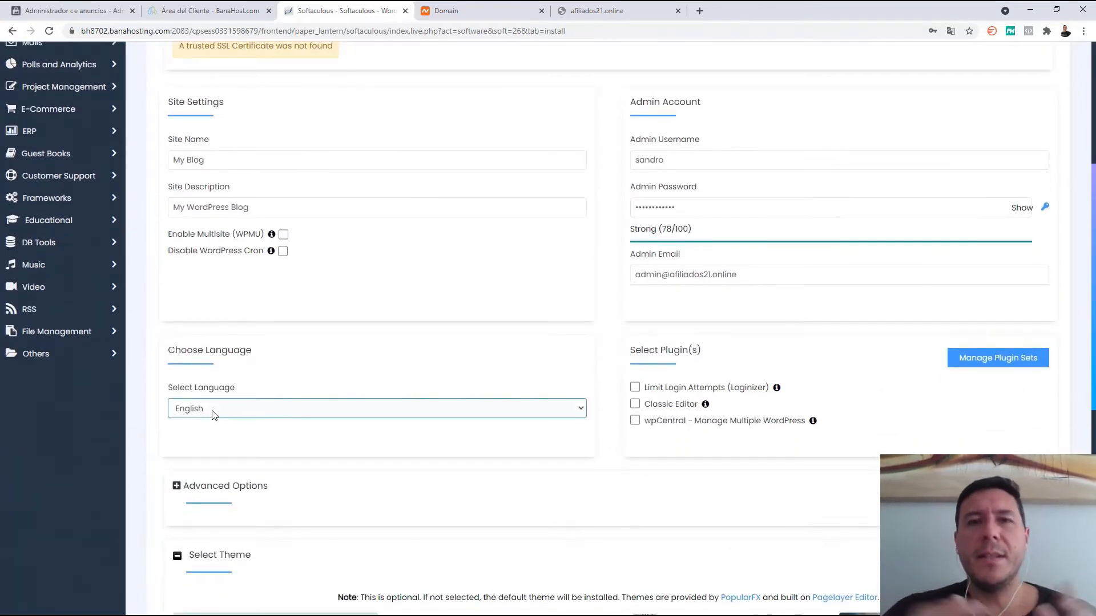
click(212, 408)
scroll(245, 291, down, 5)
click(227, 337)
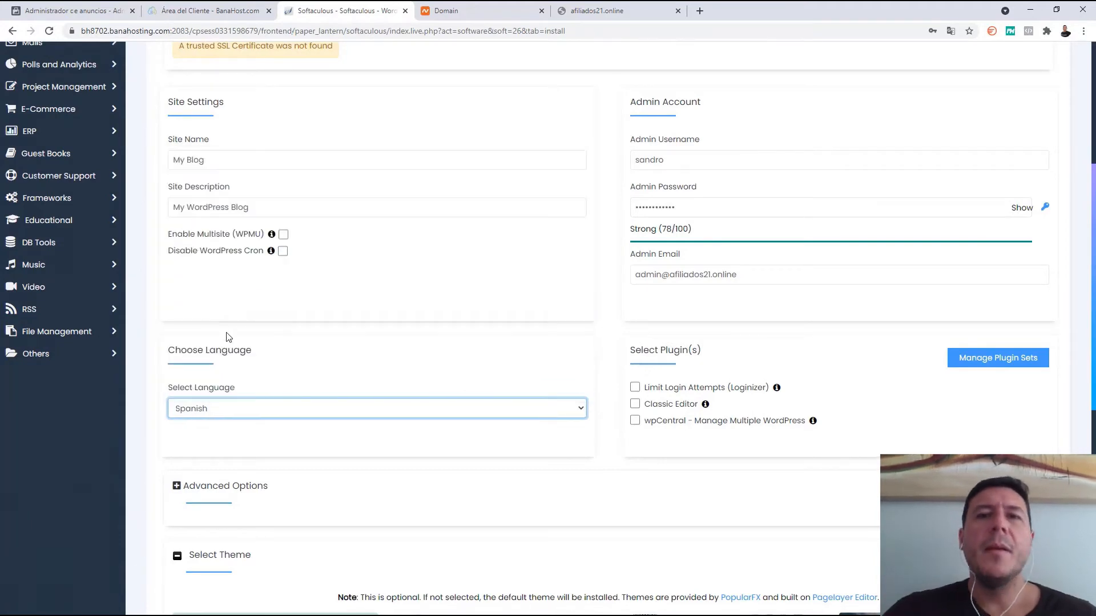
Submit the WordPress installation with the Install button.
scroll(359, 447, down, 6)
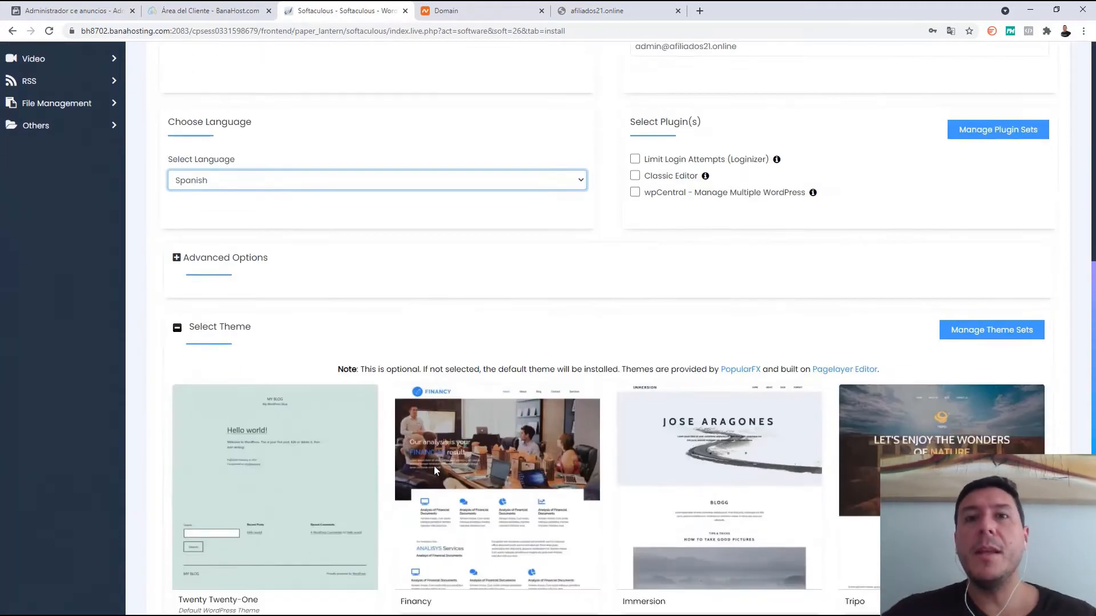
scroll(338, 447, down, 2)
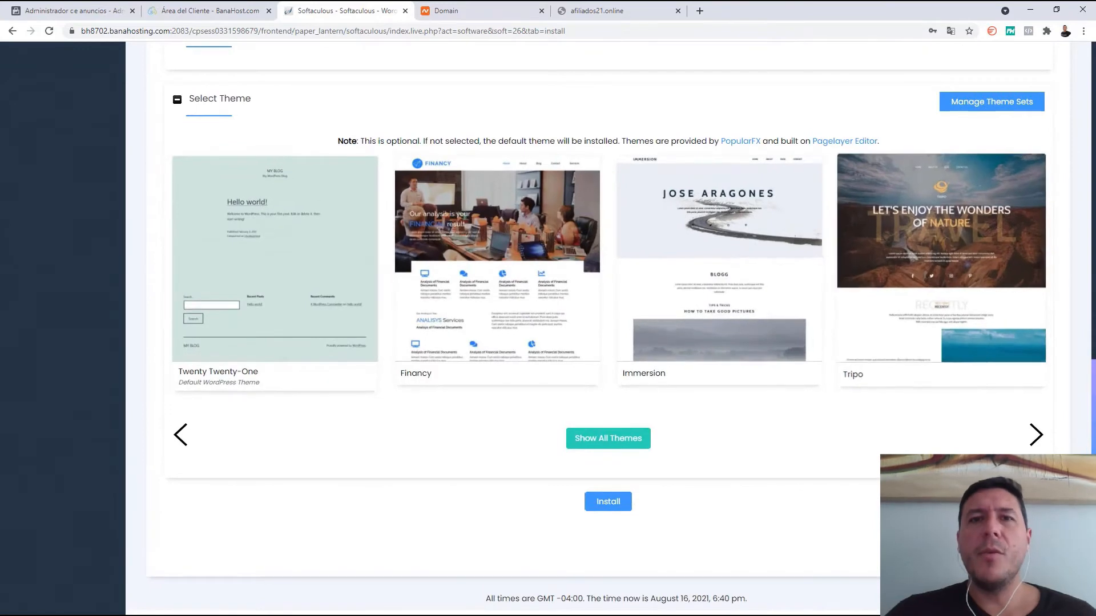
scroll(599, 456, down, 1)
click(610, 480)
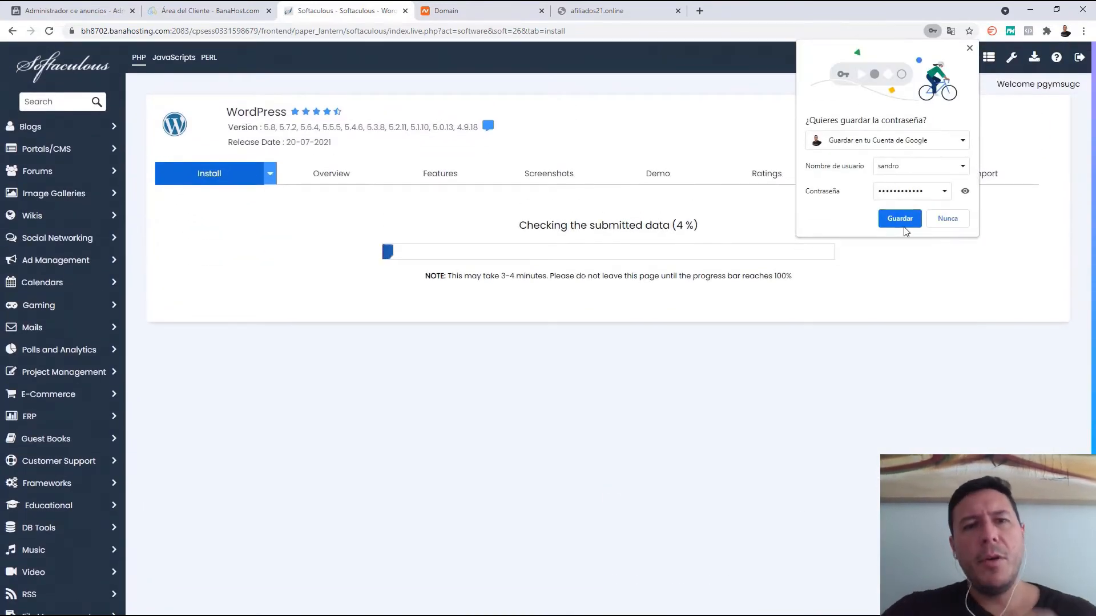
Save the new WordPress login in Chrome while the install finishes.
click(898, 218)
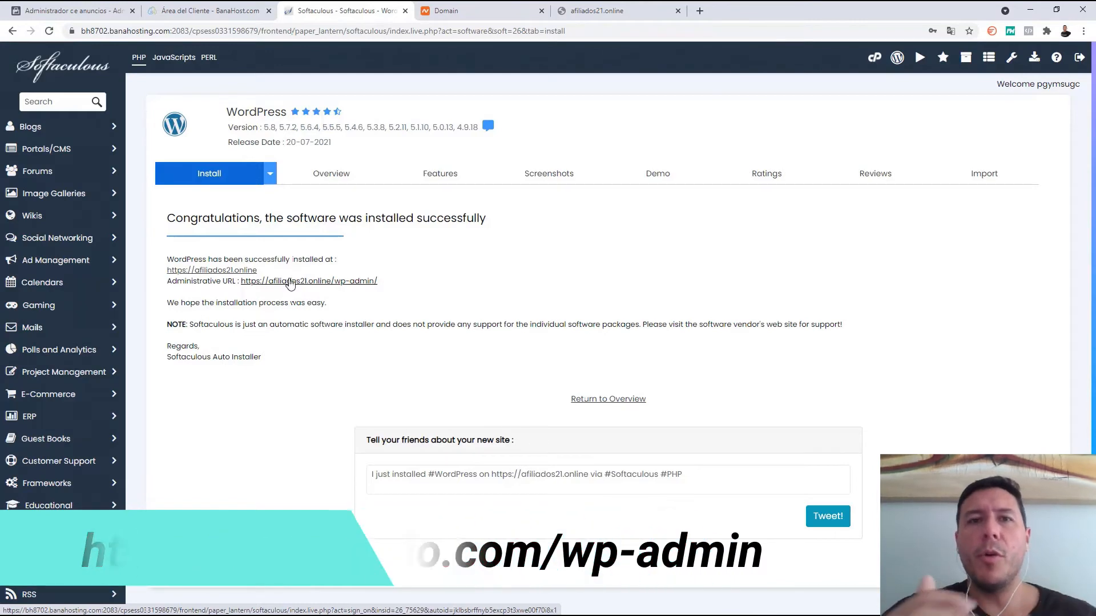
Open the Administrative URL in a new tab and proceed past the certificate warning to afiliados21.online.
right_click(294, 282)
click(315, 287)
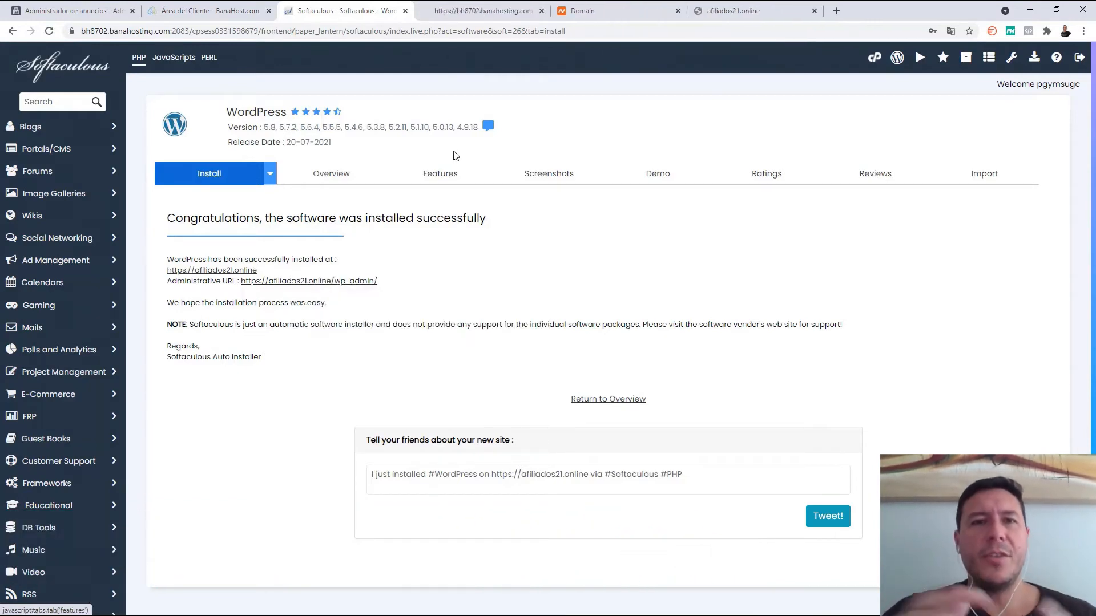
click(477, 10)
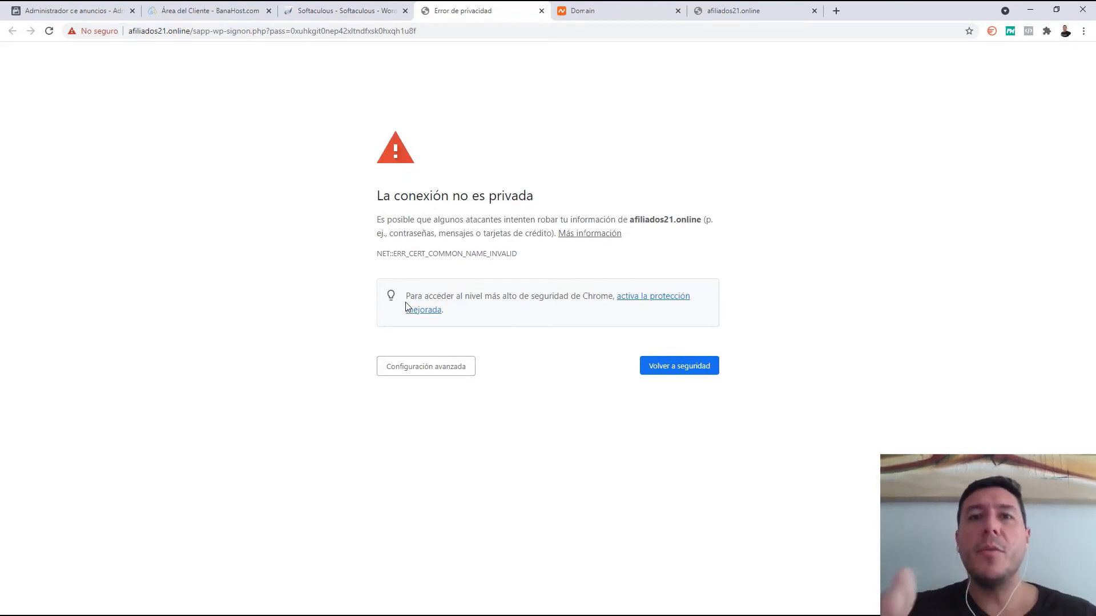
click(409, 372)
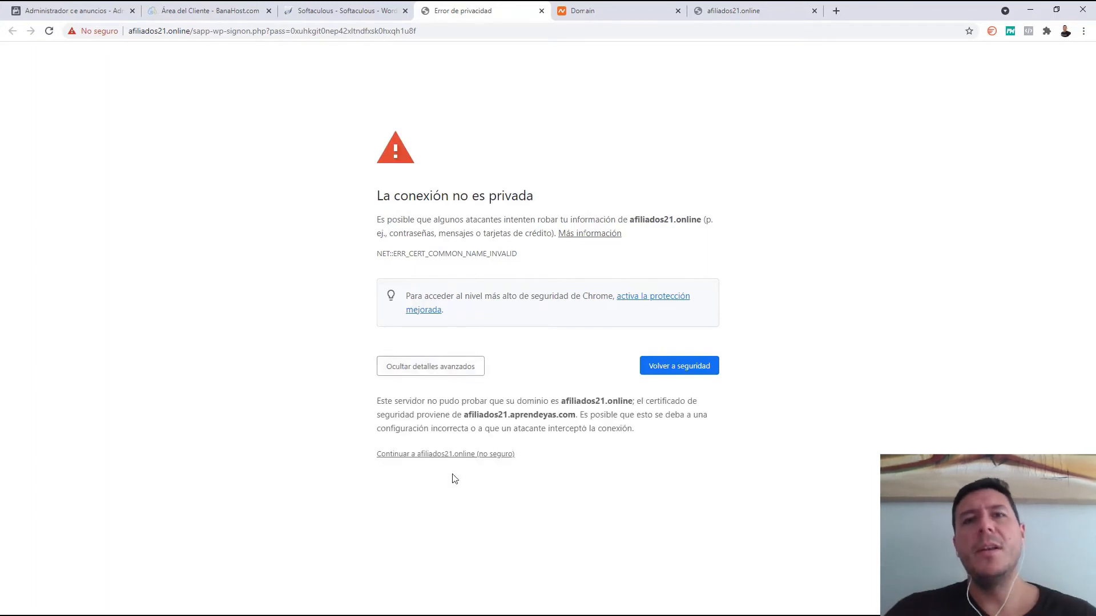
click(426, 458)
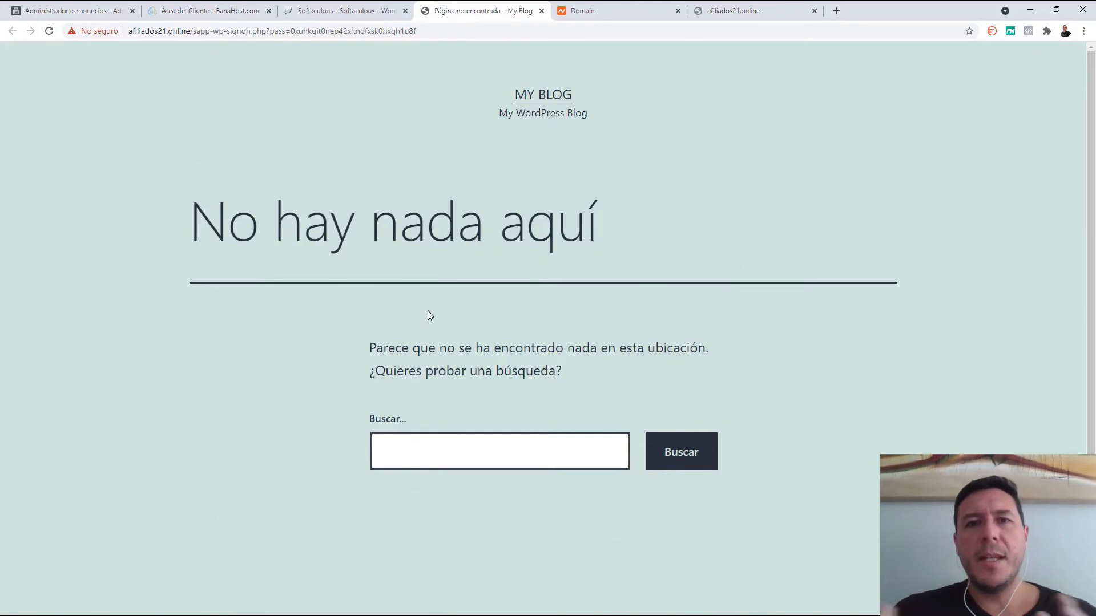
Change the site address path to wp-admin to load the WordPress login page.
scroll(428, 311, down, 3)
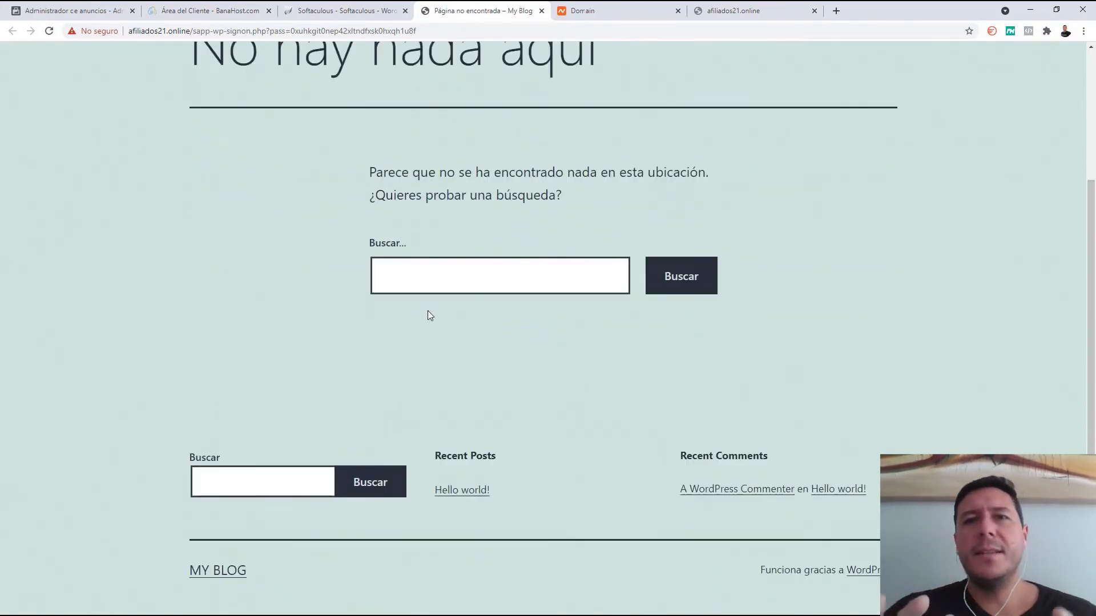
scroll(430, 316, up, 3)
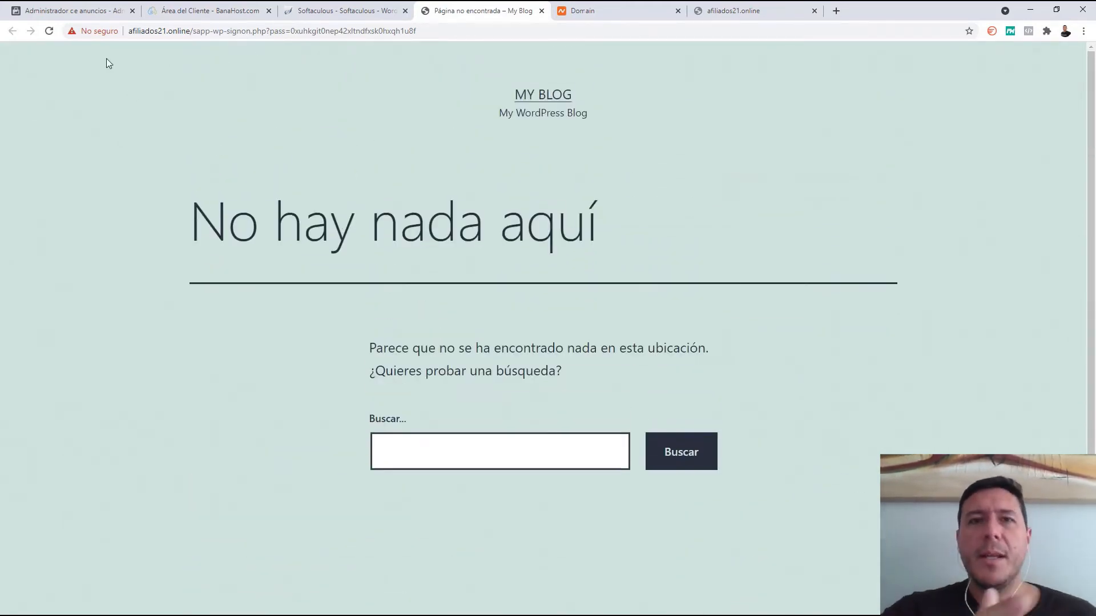
drag(198, 32, 459, 42)
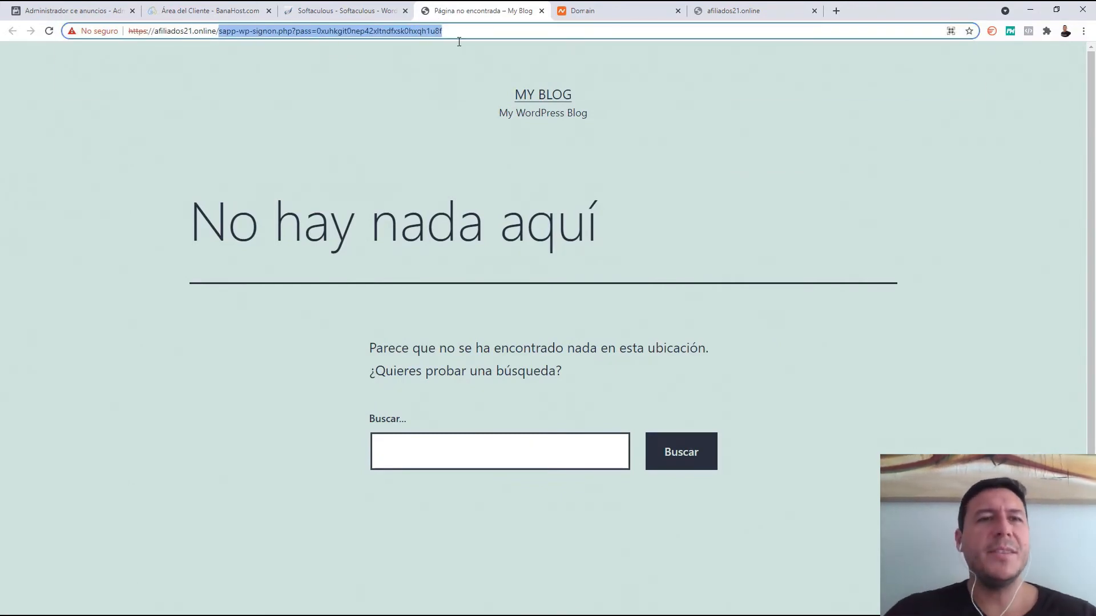
text(wp-admin)
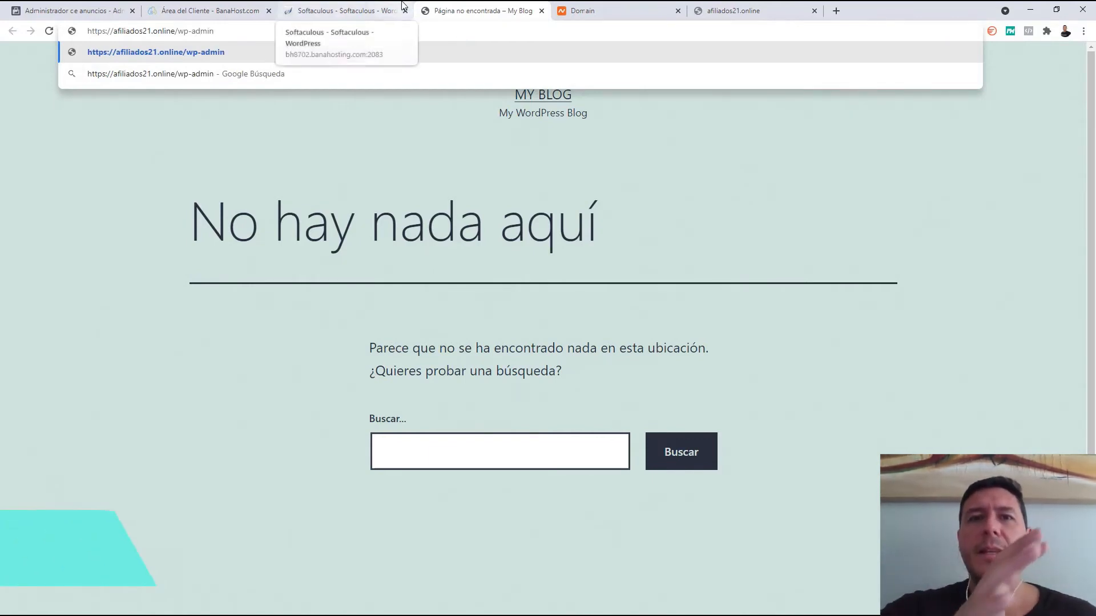
key(Return)
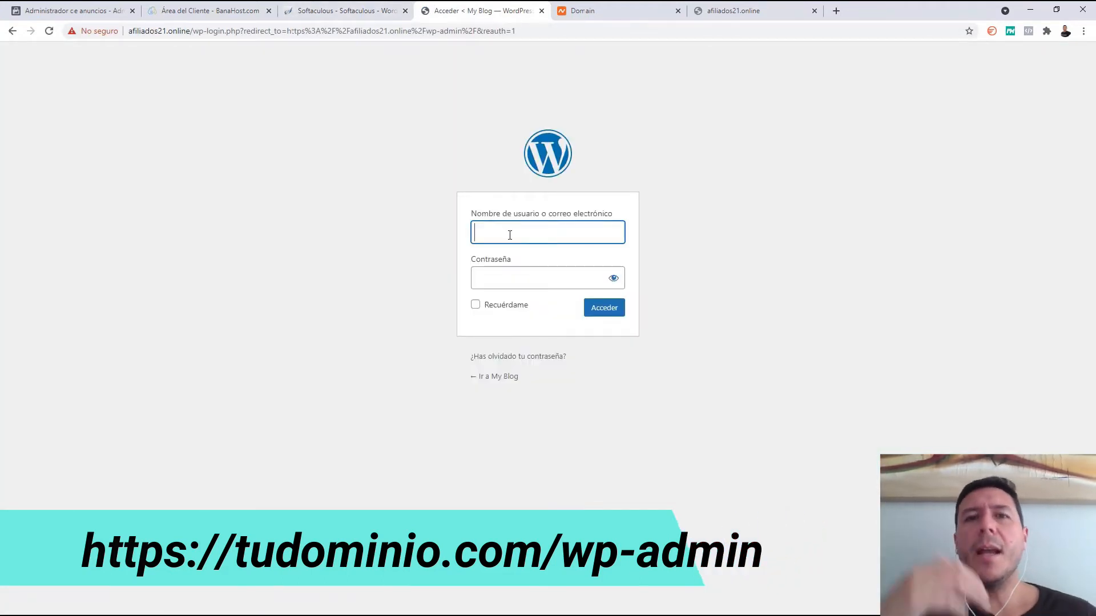
Sign in to WordPress with the admin credentials, then close the Softaculous tab.
text(sandro)
key(Tab)
text(•••••••)
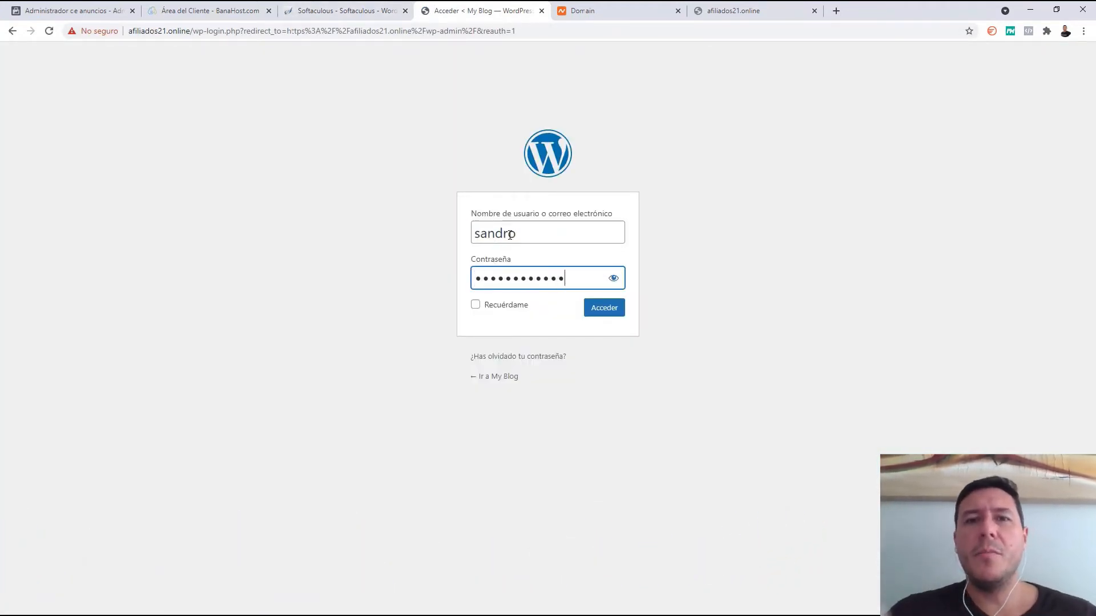
click(613, 313)
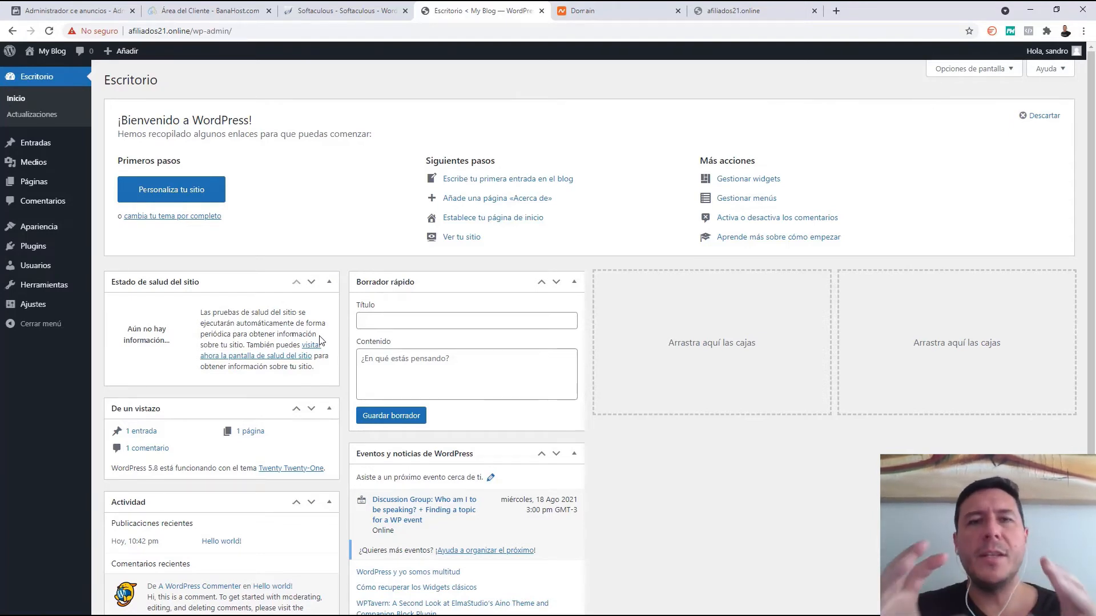
click(405, 10)
click(212, 10)
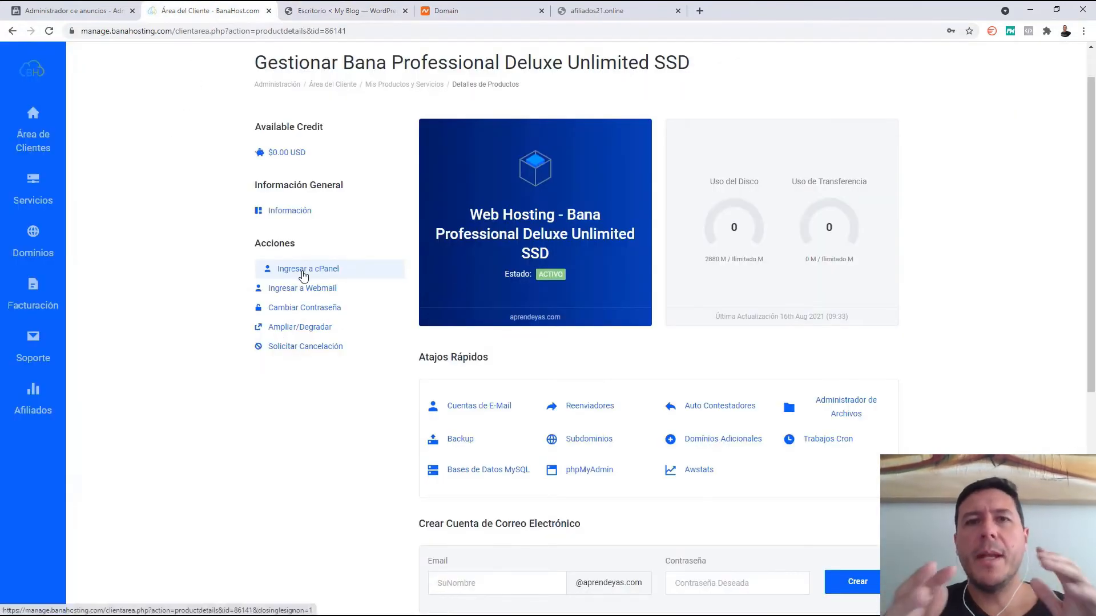
Open the hosting account's cPanel and go to the Let's Encrypt SSL page.
click(302, 269)
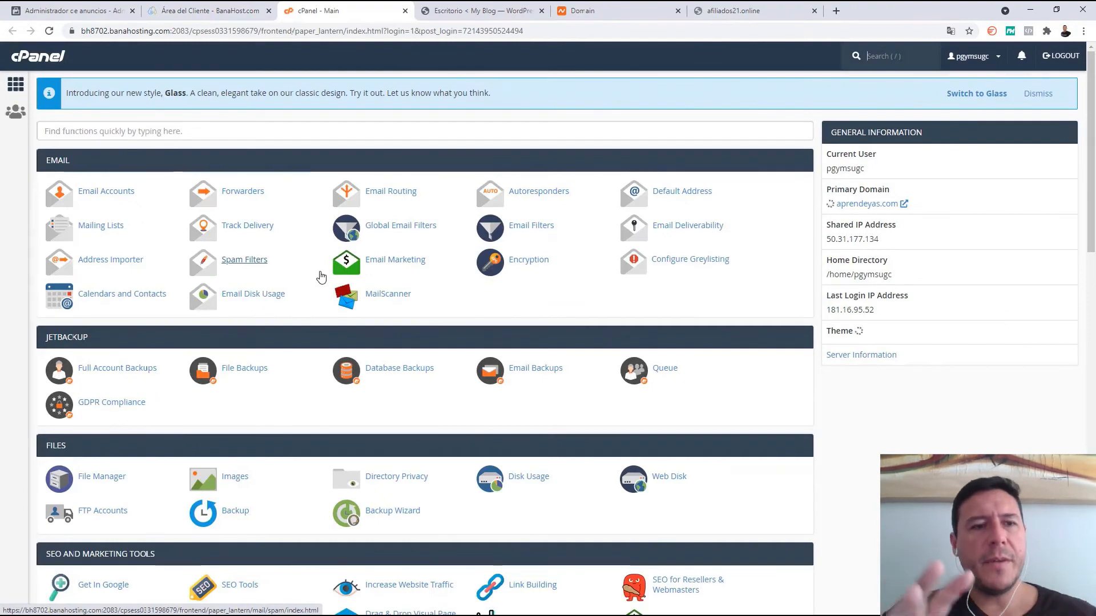
scroll(321, 277, down, 8)
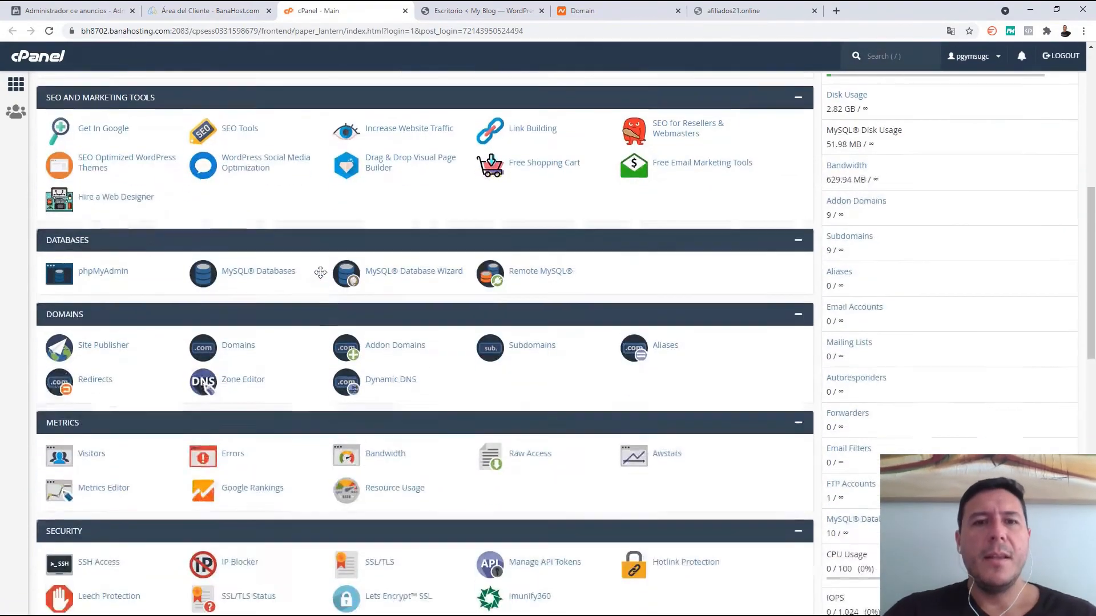
scroll(320, 273, down, 2)
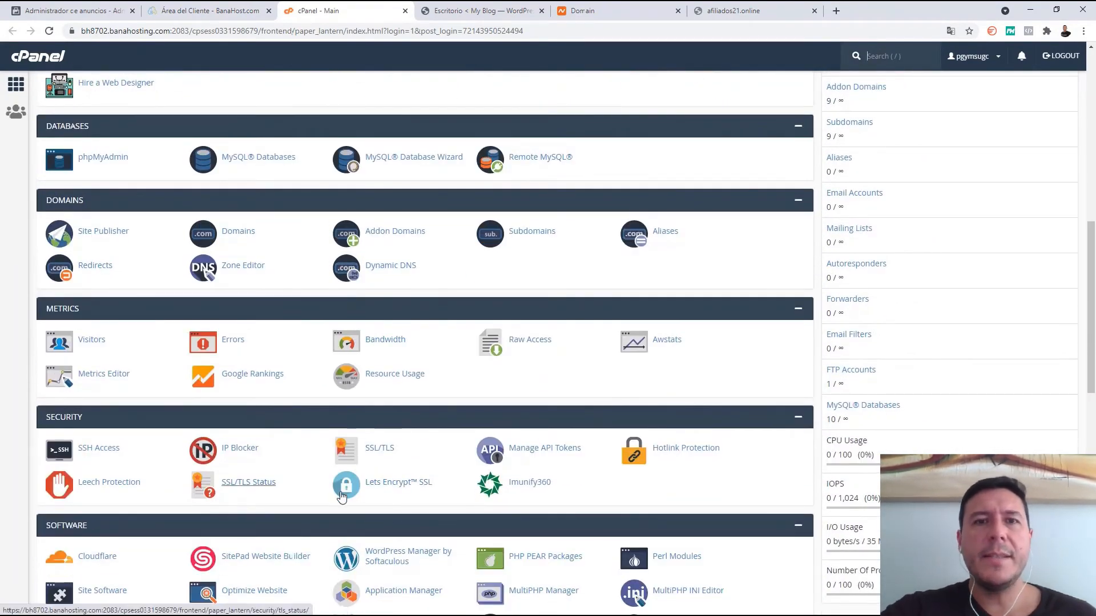
click(393, 485)
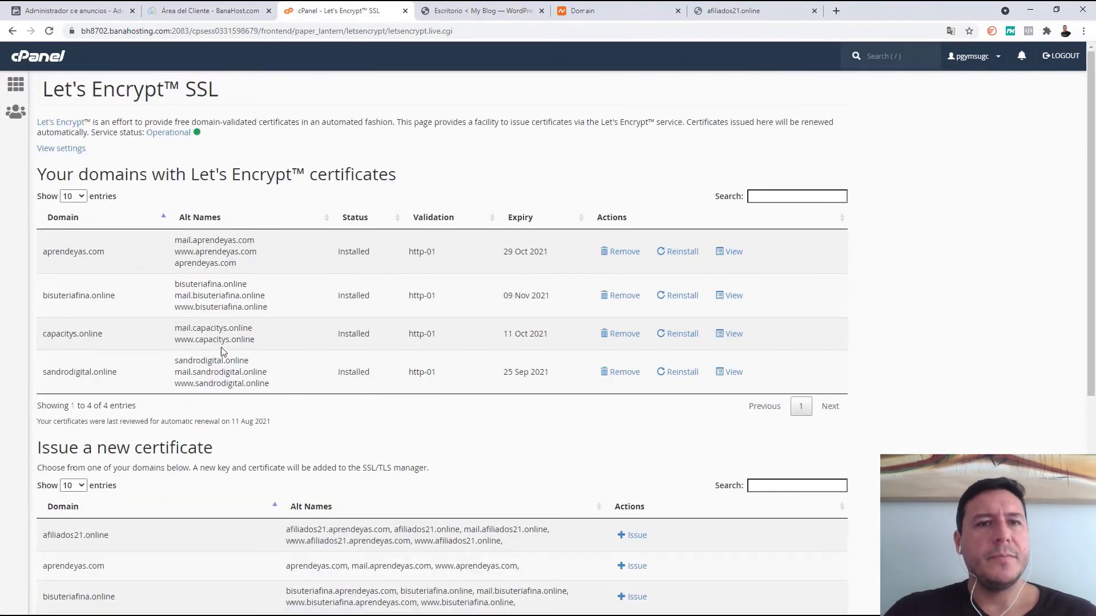
scroll(282, 289, down, 2)
scroll(281, 289, up, 2)
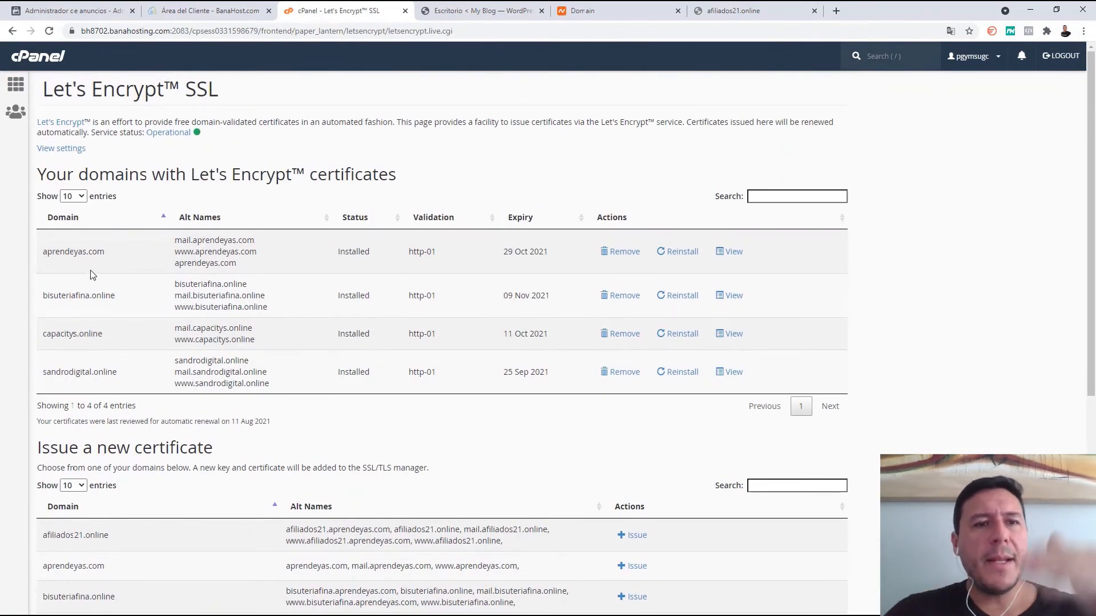
scroll(115, 309, down, 5)
scroll(135, 320, up, 4)
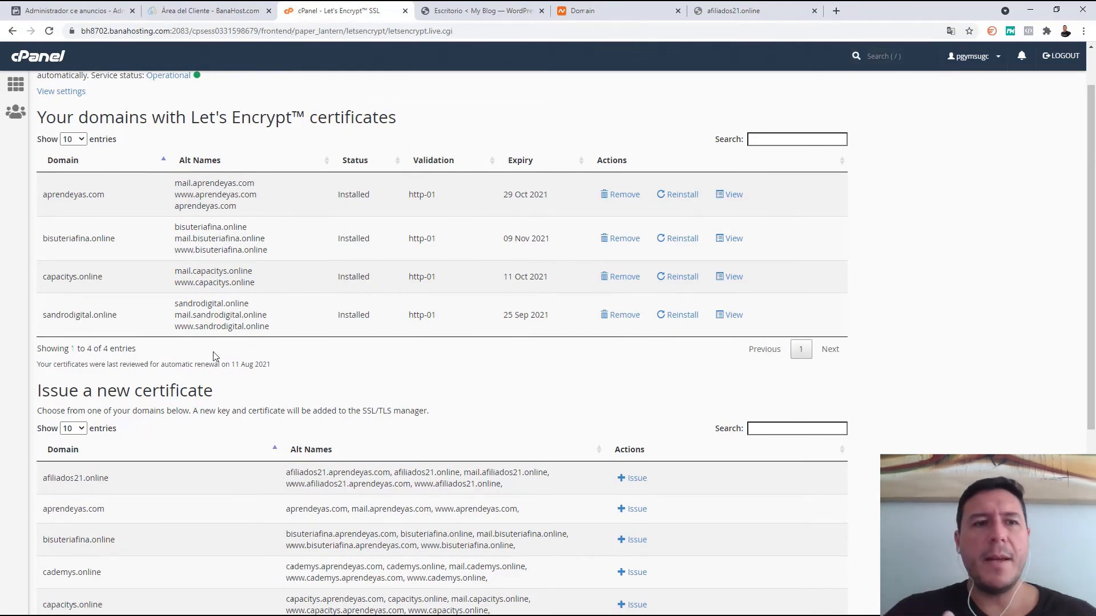
scroll(214, 358, down, 4)
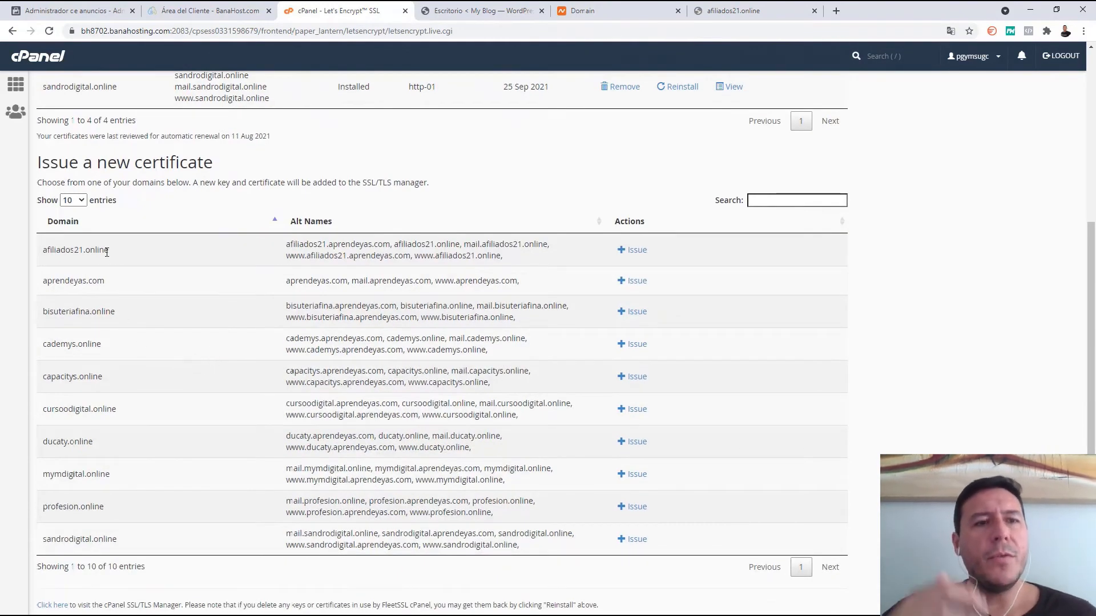
Issue a Let's Encrypt certificate for afiliados21.online, then return to the WordPress dashboard.
drag(107, 251, 44, 251)
drag(131, 251, 33, 251)
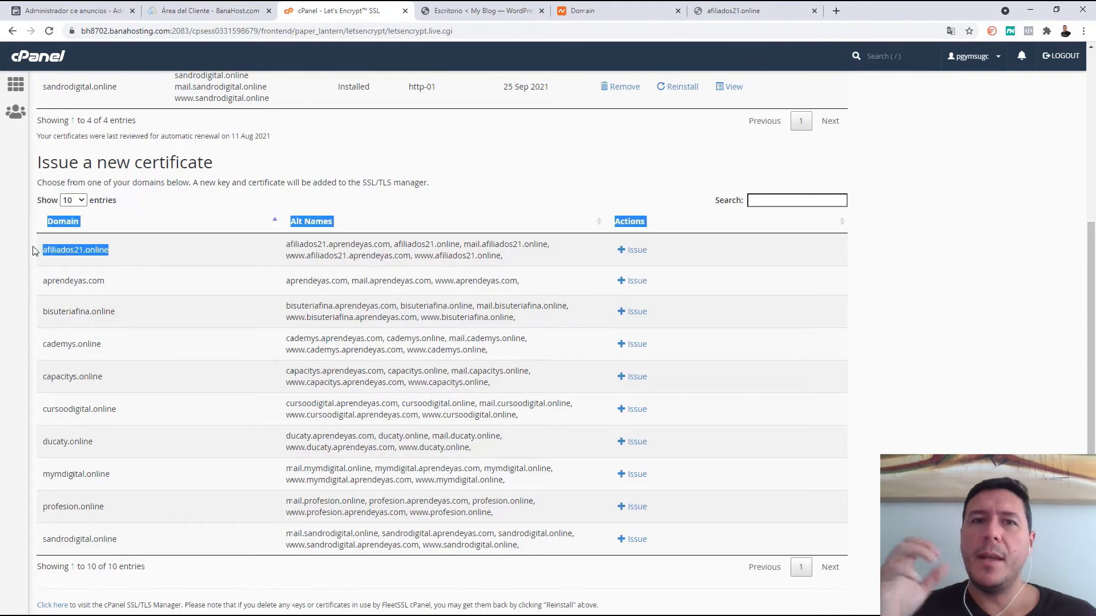
click(111, 262)
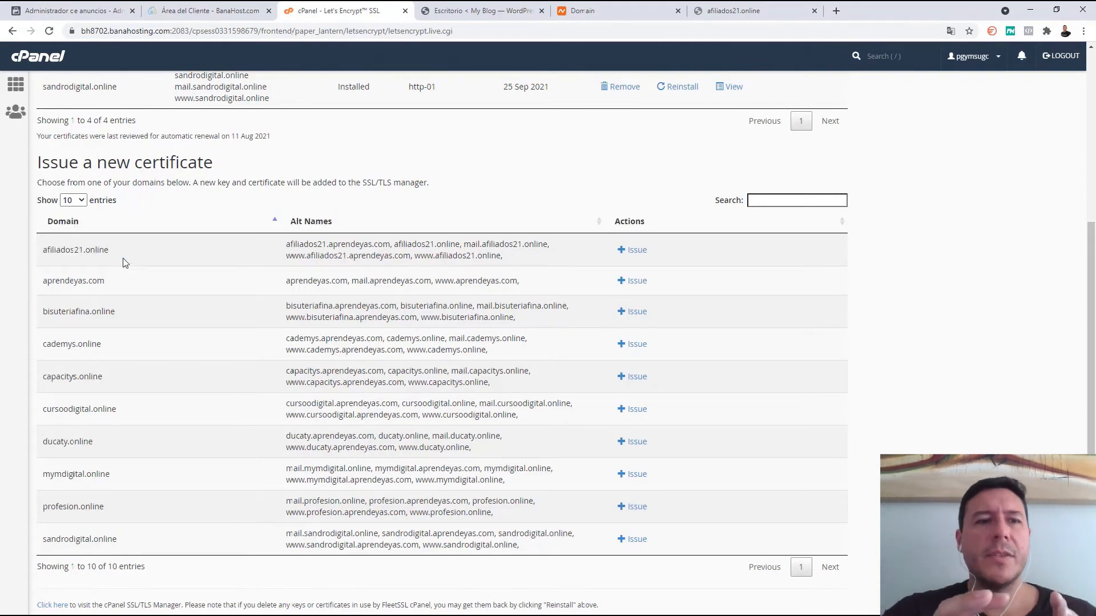
click(635, 256)
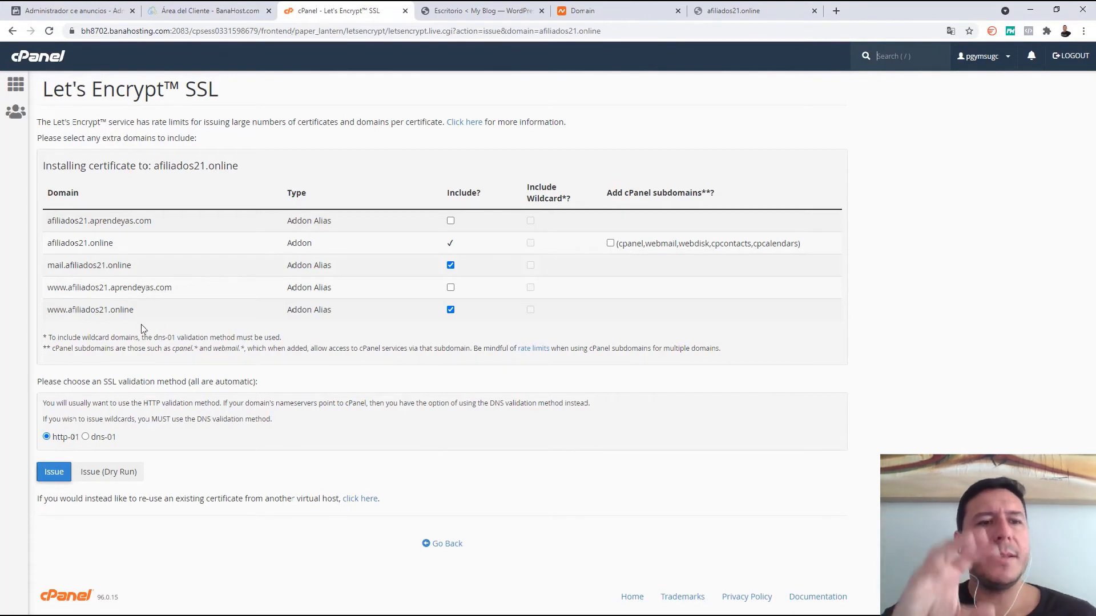
click(55, 475)
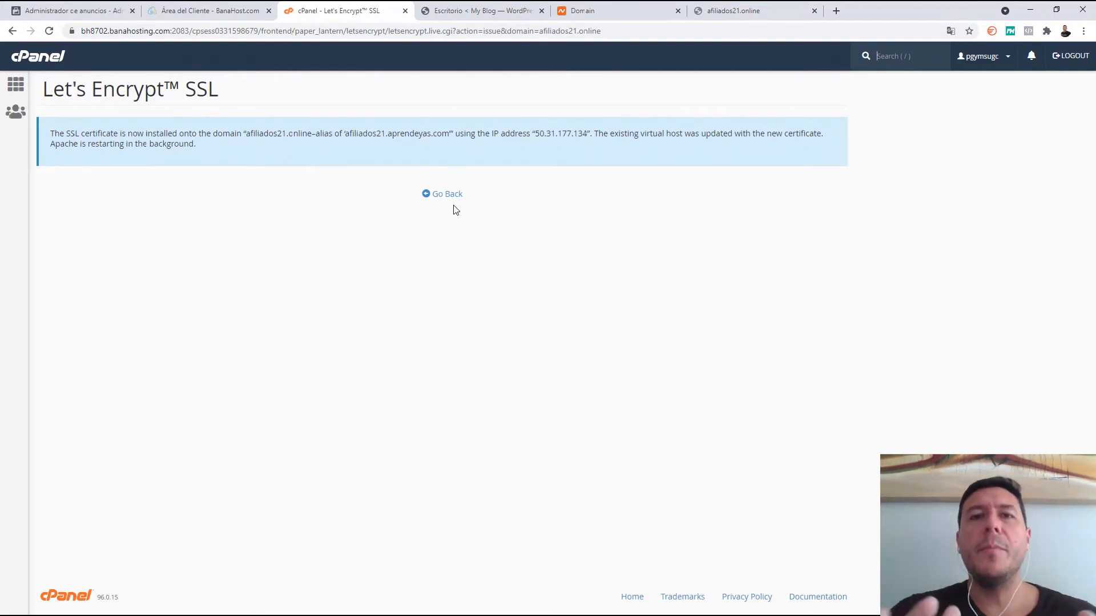
click(405, 10)
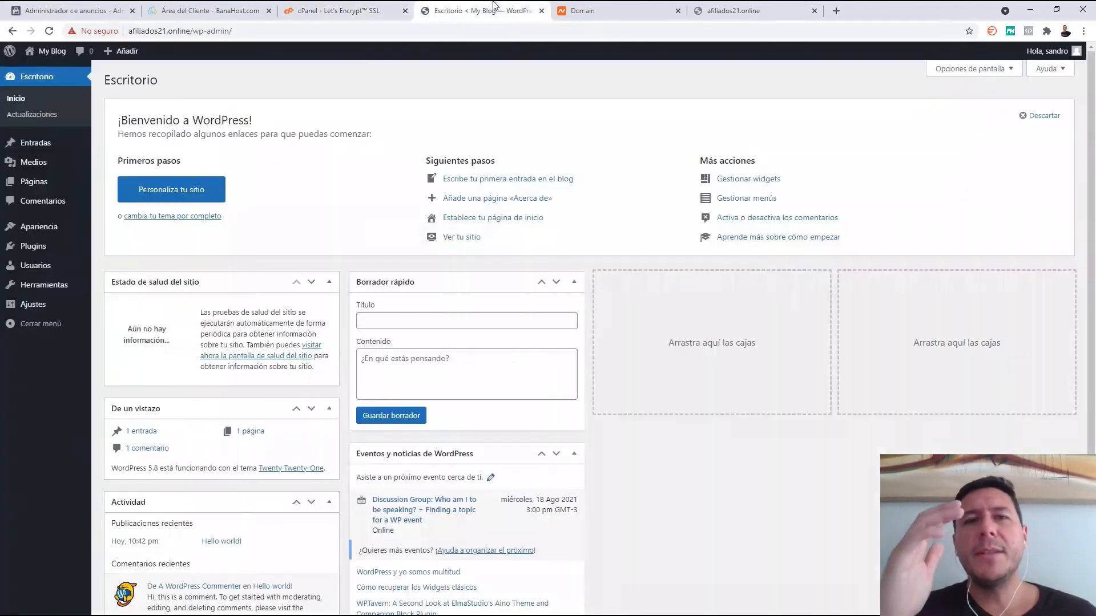
Search the plugin directory for 'Simple Really SSL', then install and activate Really Simple SSL.
mouse_move(49, 249)
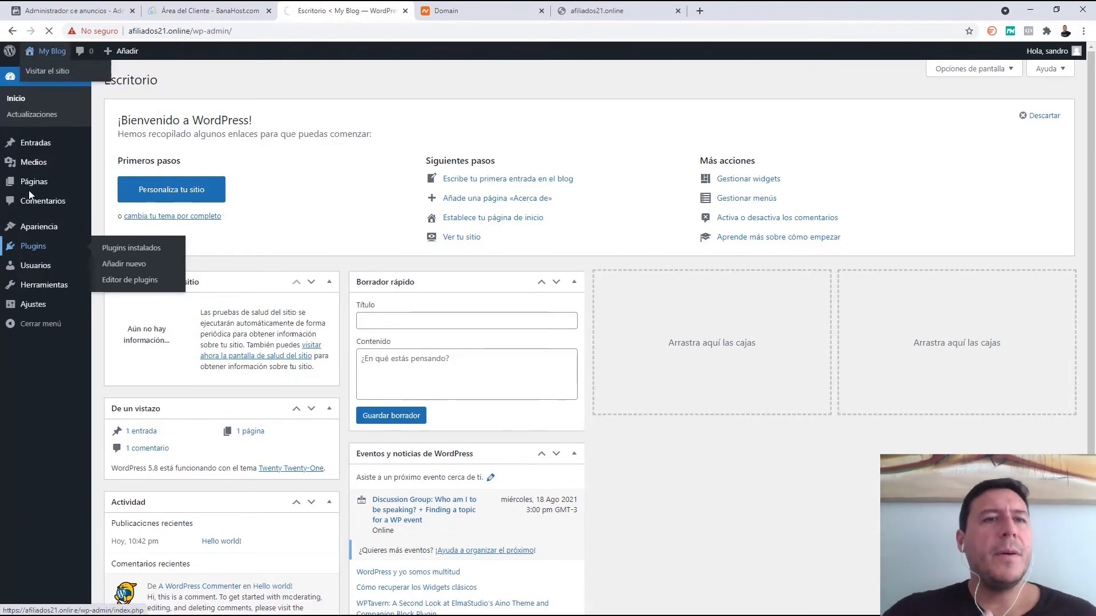
click(34, 246)
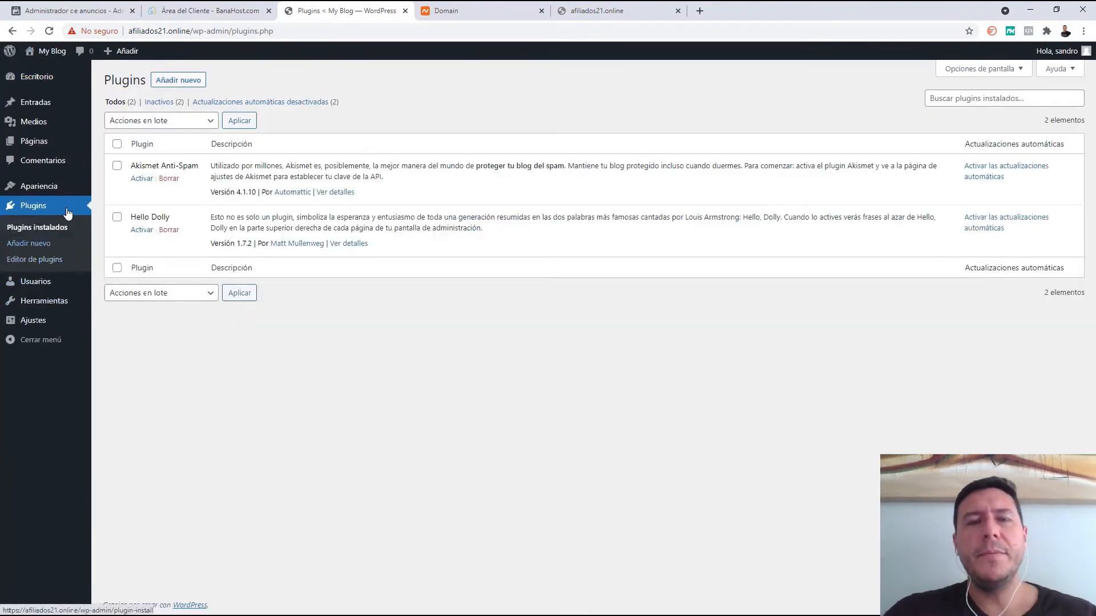
click(195, 83)
click(991, 112)
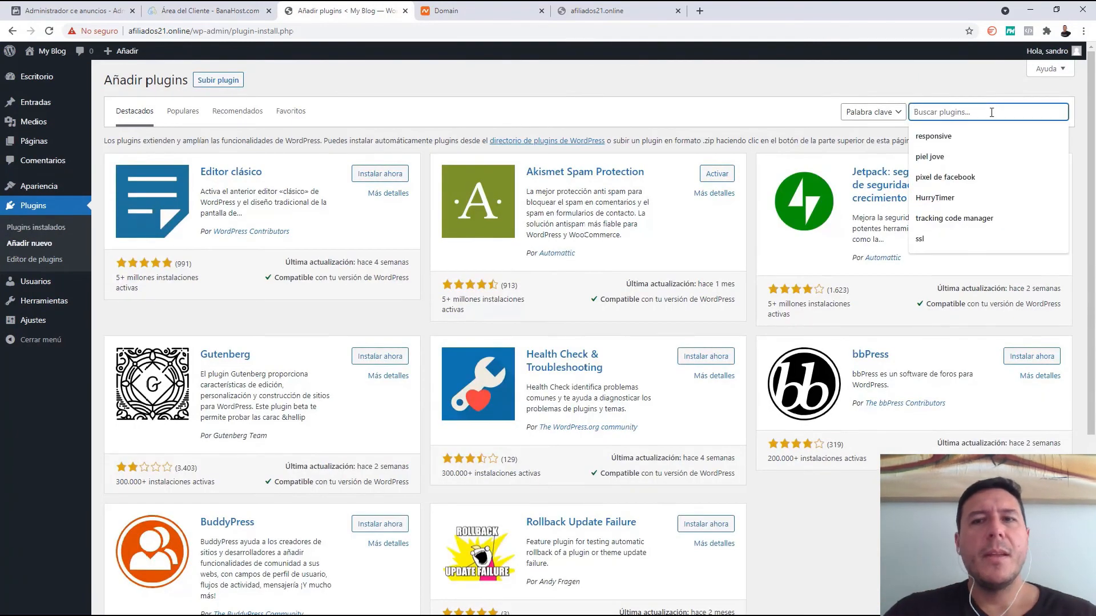
text(Simple Really SSL)
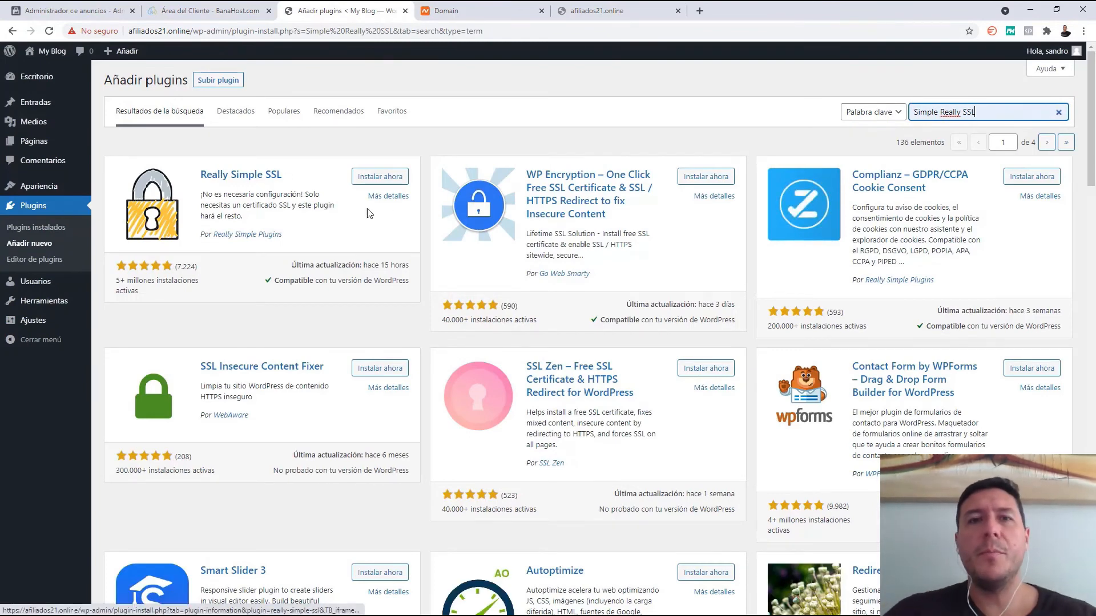
click(372, 177)
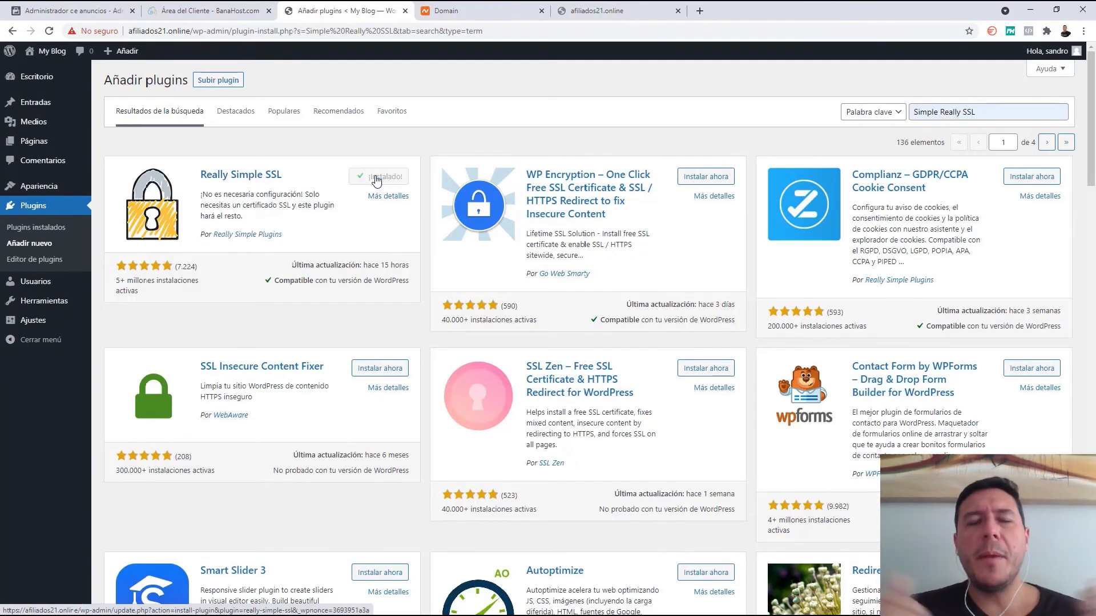
click(378, 178)
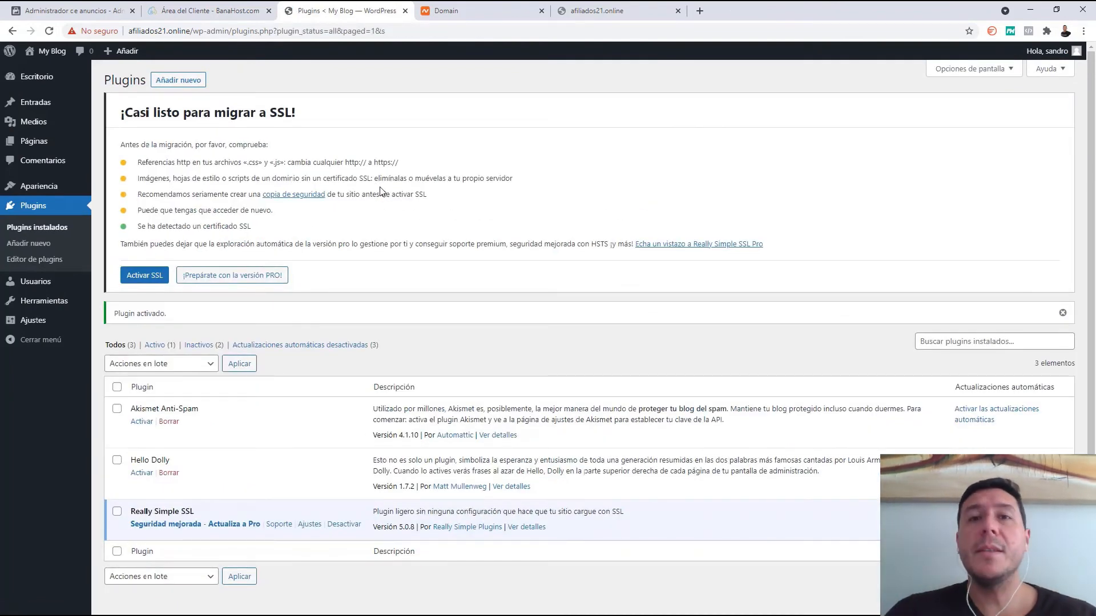
Enable automatic updates for the Really Simple SSL plugin in the plugins list.
scroll(293, 547, down, 1)
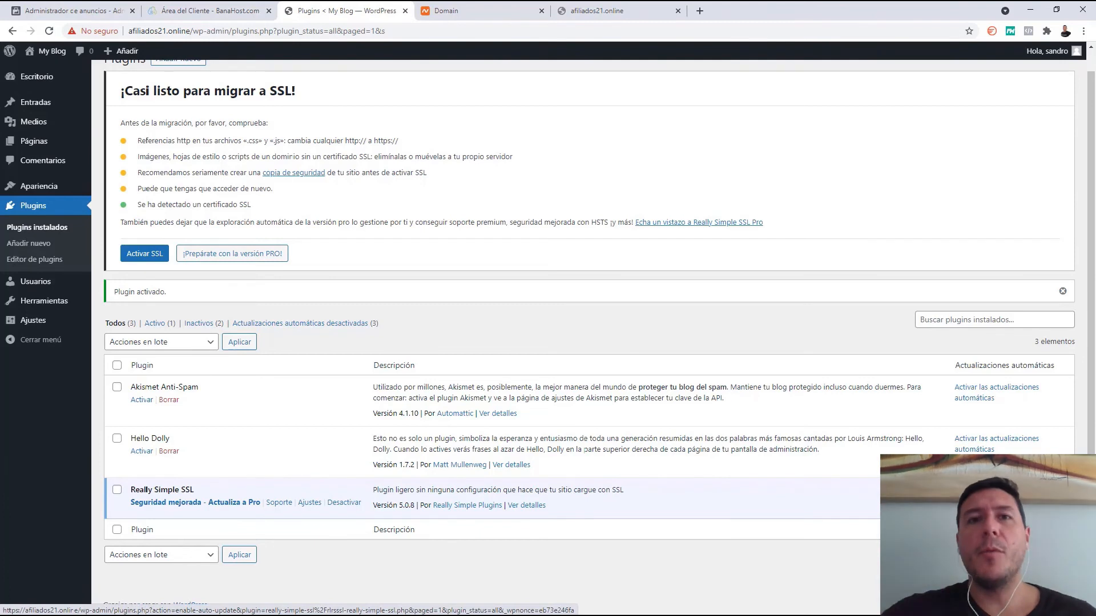
click(996, 492)
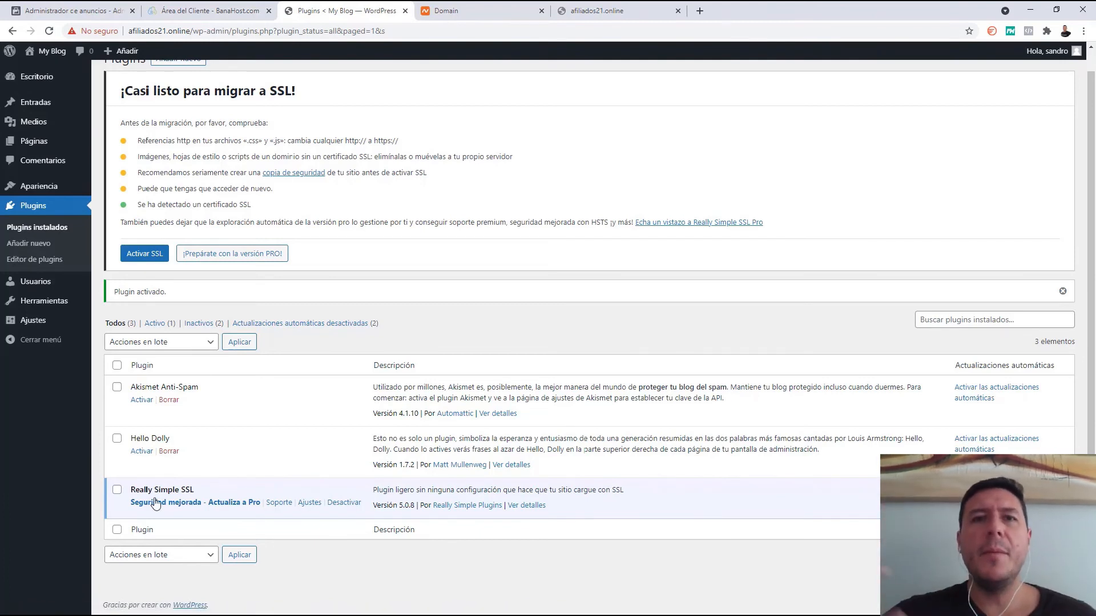